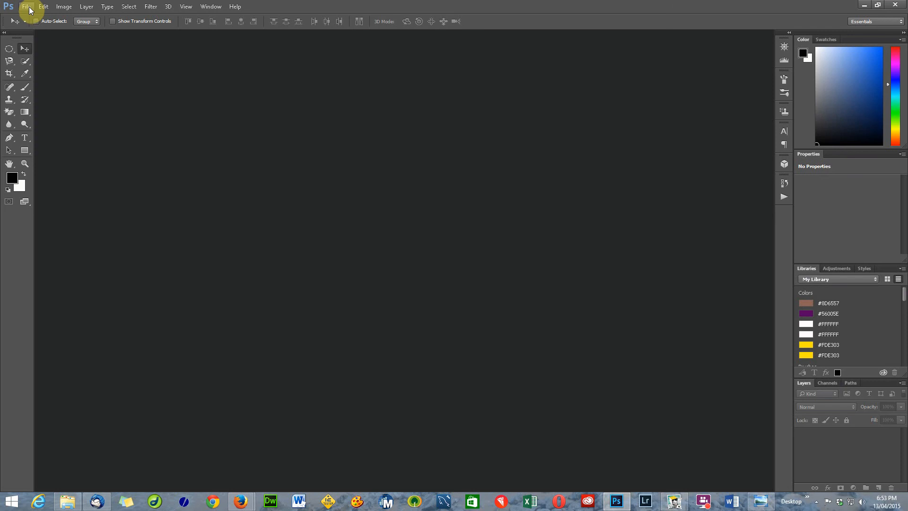
Search the Photos folder for 010936 and open the raw photo 010936_osullivans_beach.NEF
left_click(27, 7)
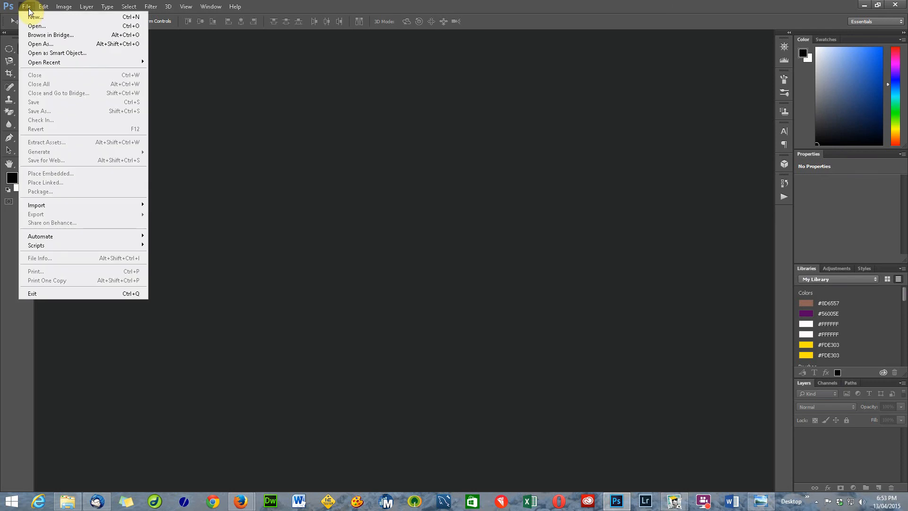
left_click(45, 26)
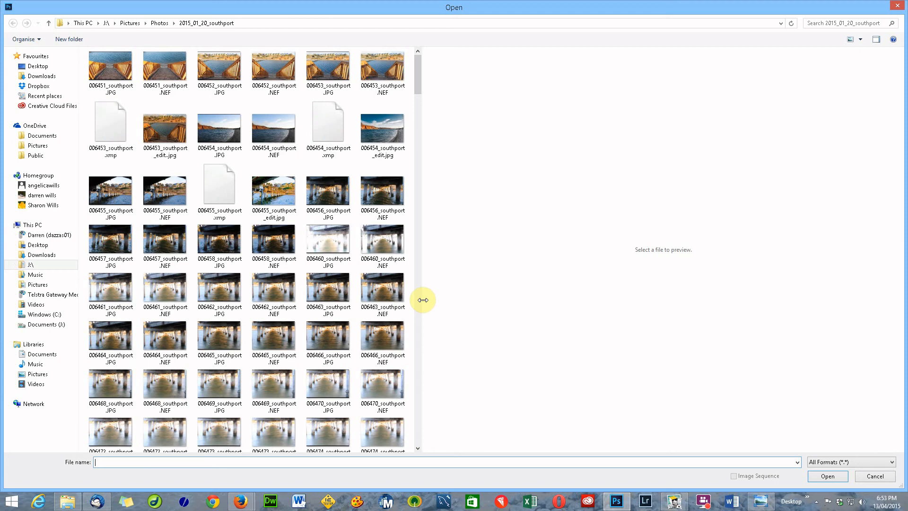
left_click(815, 24)
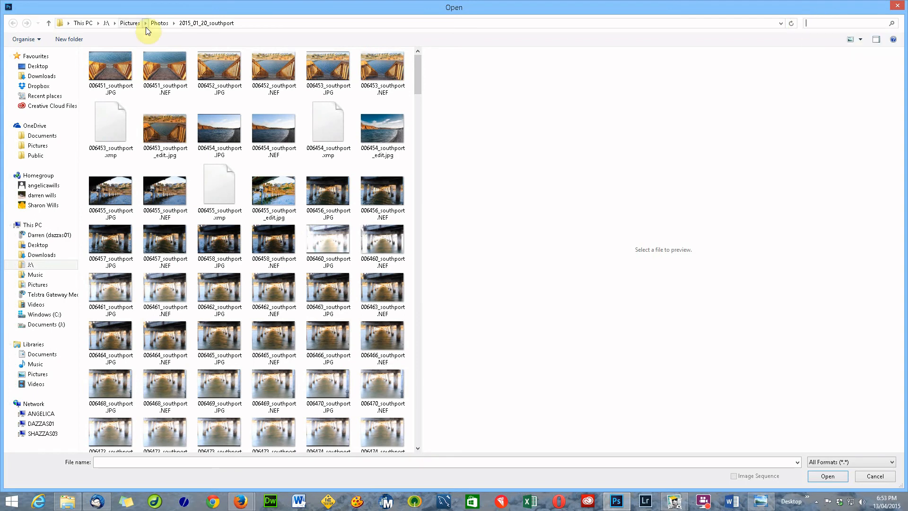
left_click(160, 23)
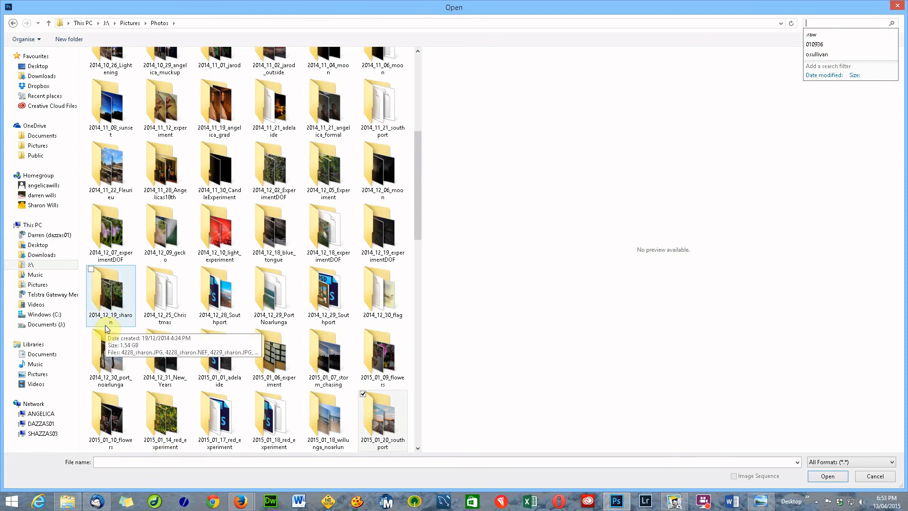
key("Escape")
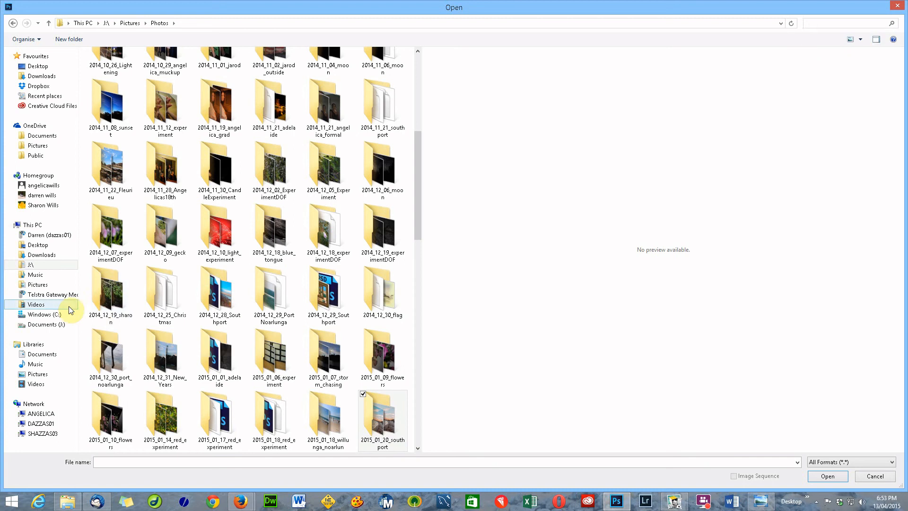
type("936")
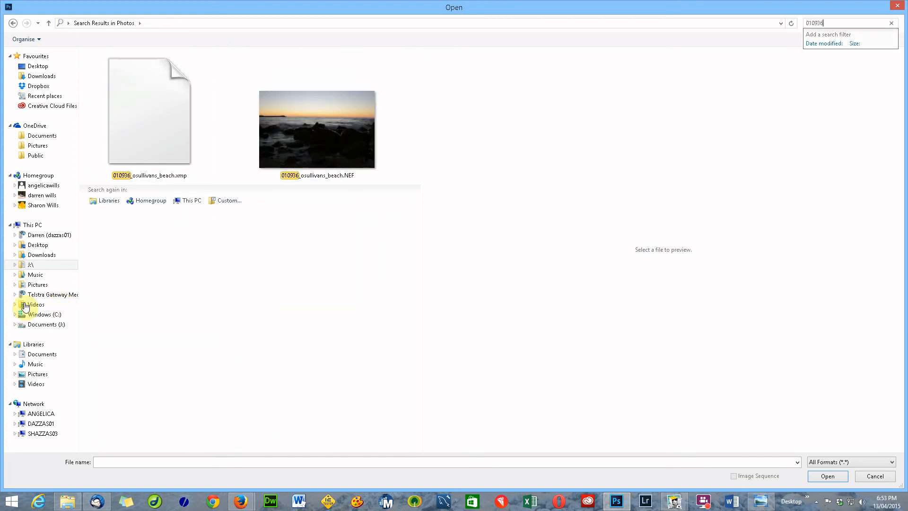
left_click(308, 141)
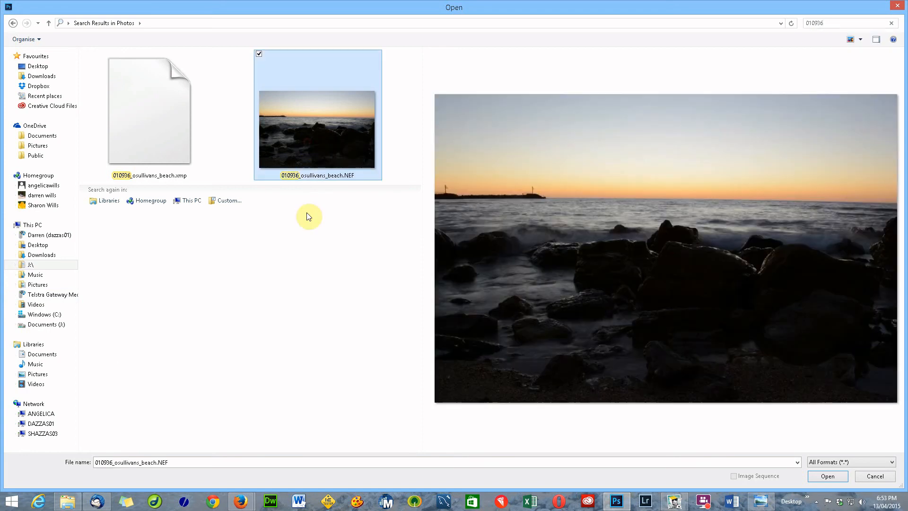
left_click(828, 475)
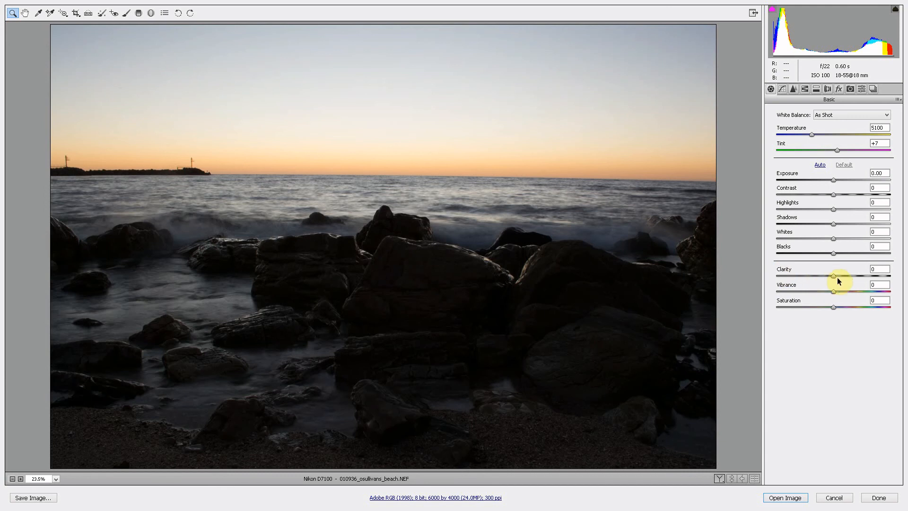
Raise the photo's Clarity to +33
left_click_drag(833, 275, 864, 278)
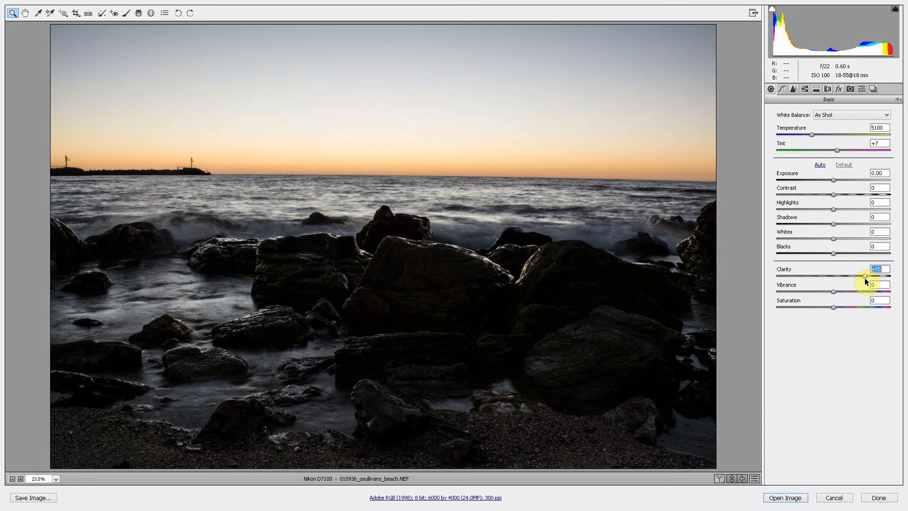
mouse_move(860, 280)
left_mouse_down()
mouse_move(795, 283)
mouse_move(906, 291)
mouse_move(843, 286)
mouse_move(852, 285)
left_mouse_up()
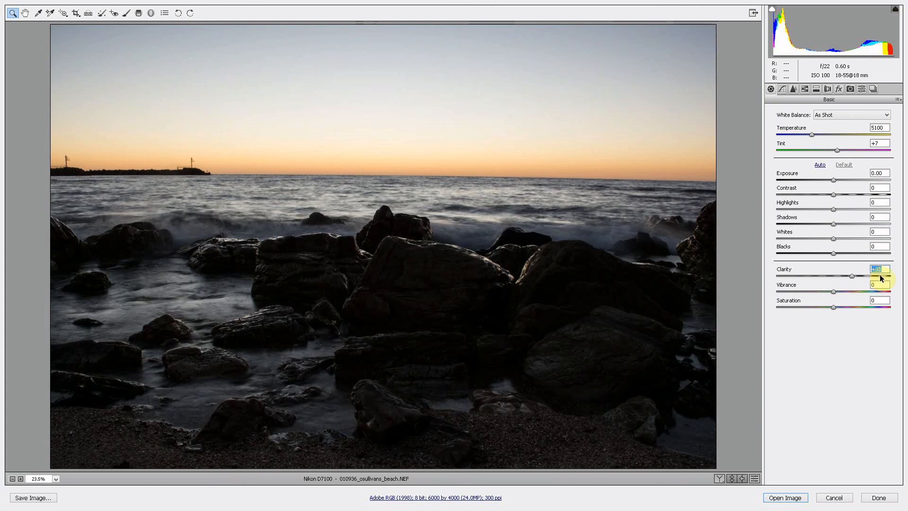
key("Up")
key("Up")
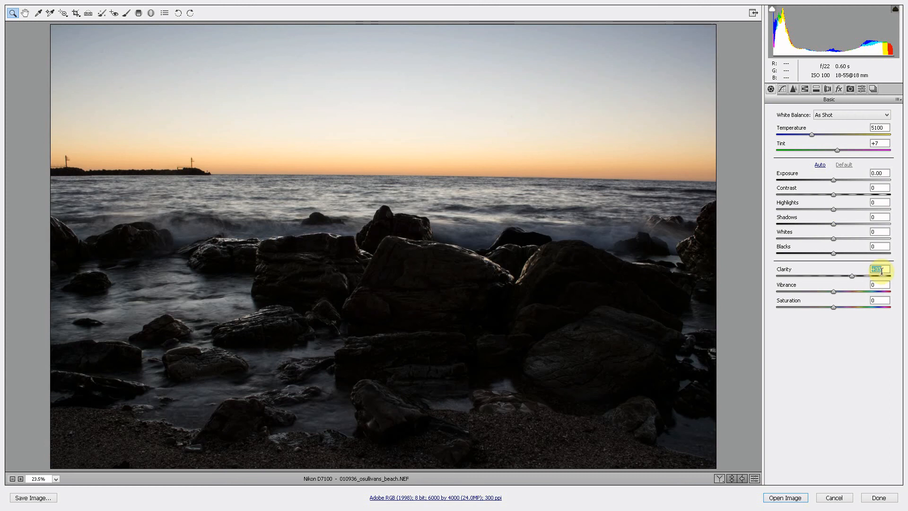
Lighten the Shadows to +44 and pull the Highlights down to -69
left_click(834, 224)
left_click_drag(835, 226, 847, 229)
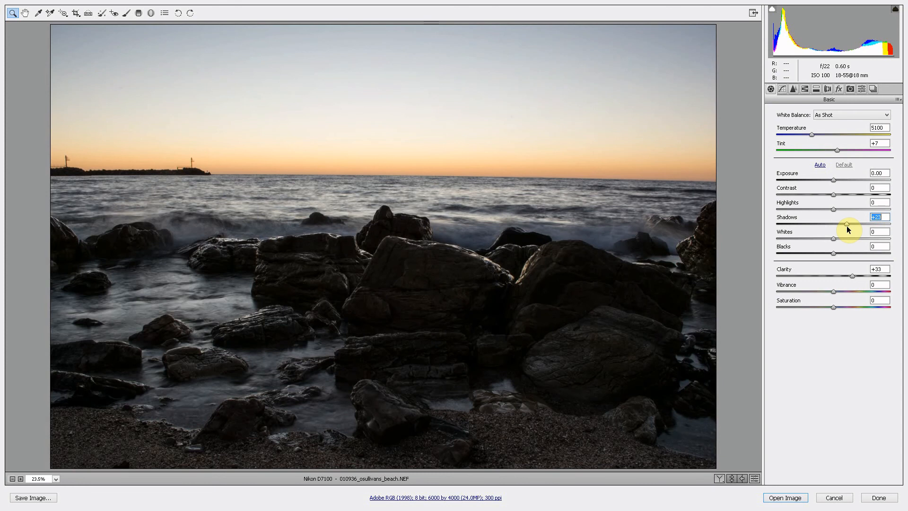
left_click_drag(847, 229, 860, 244)
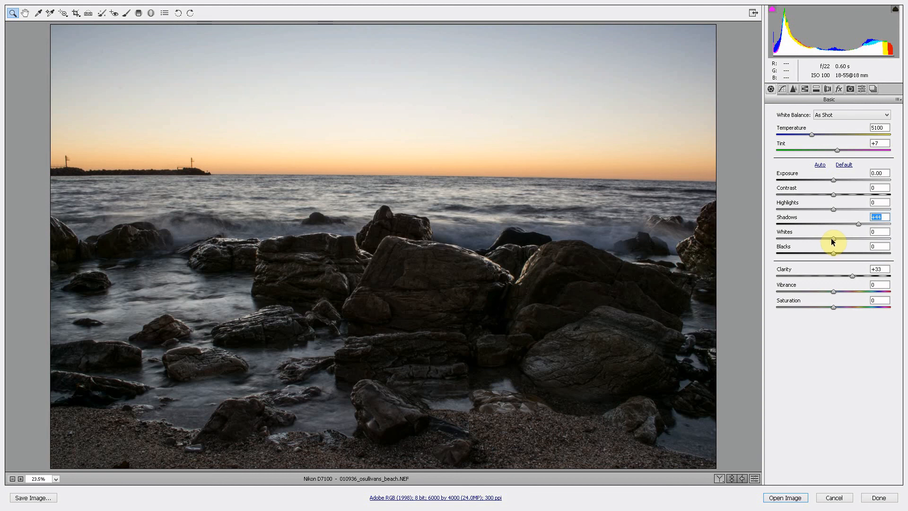
left_click_drag(834, 211, 774, 219)
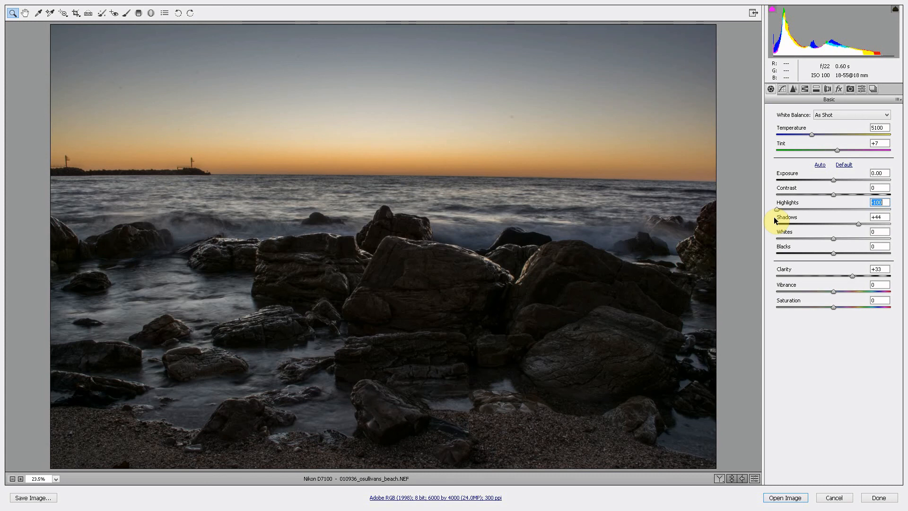
left_click_drag(773, 217, 794, 219)
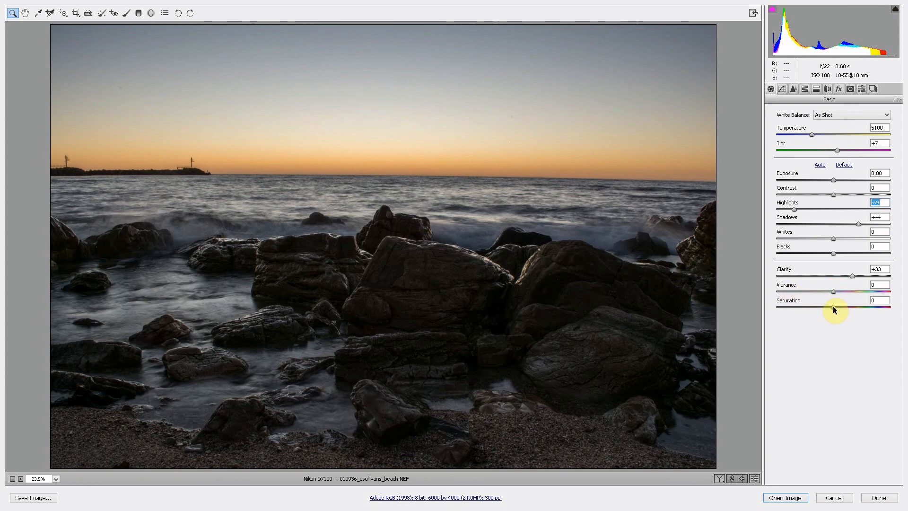
Boost the colours with Vibrance +45 and Saturation +56, and dismiss the antivirus notification
mouse_move(833, 306)
left_mouse_down()
mouse_move(870, 309)
mouse_move(833, 311)
left_mouse_up()
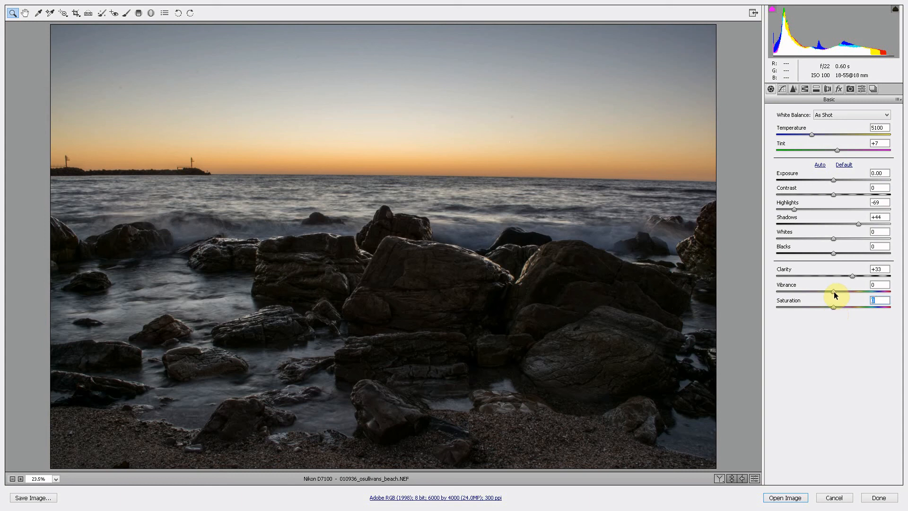
left_click_drag(833, 292, 896, 303)
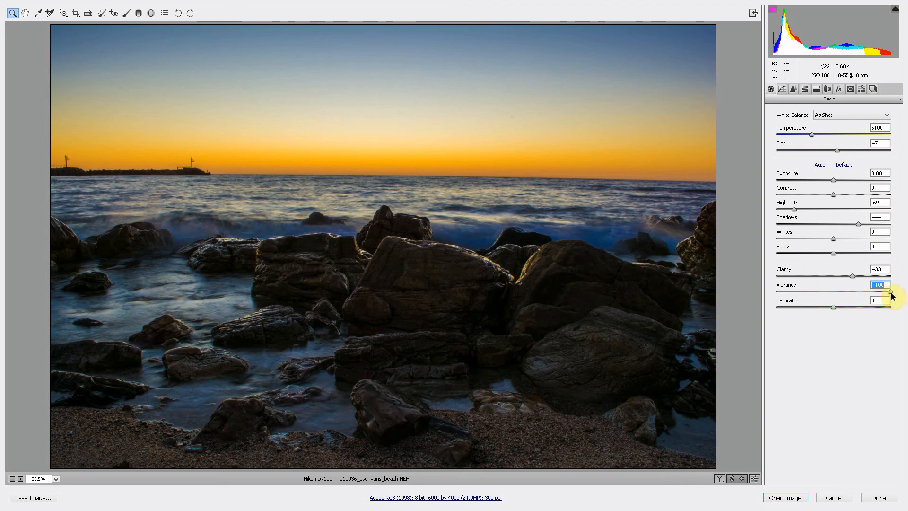
left_click_drag(888, 292, 873, 314)
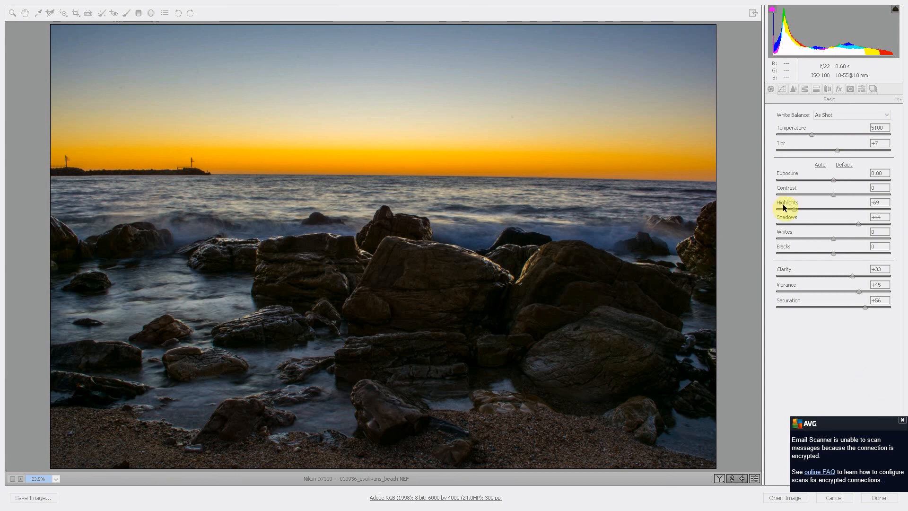
left_click(902, 420)
left_click(774, 104)
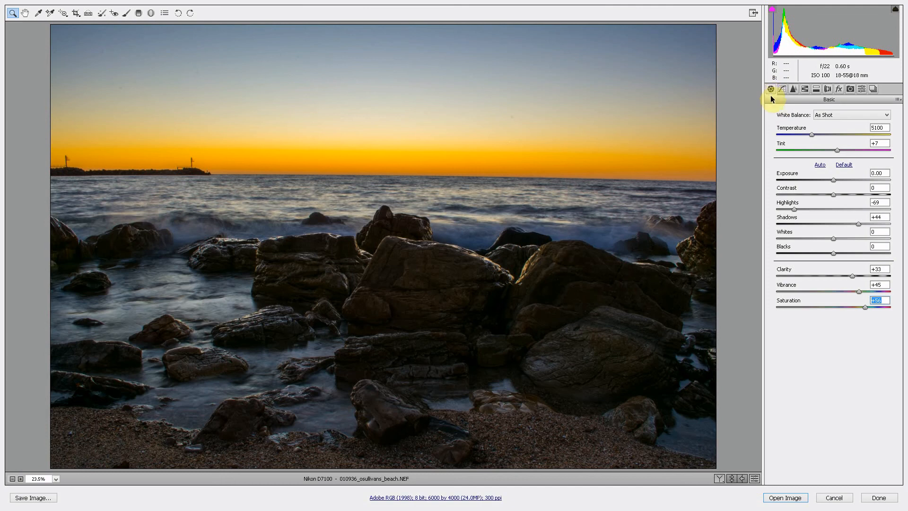
Sharpen the photo with Amount 121 and Detail 80
left_click(795, 89)
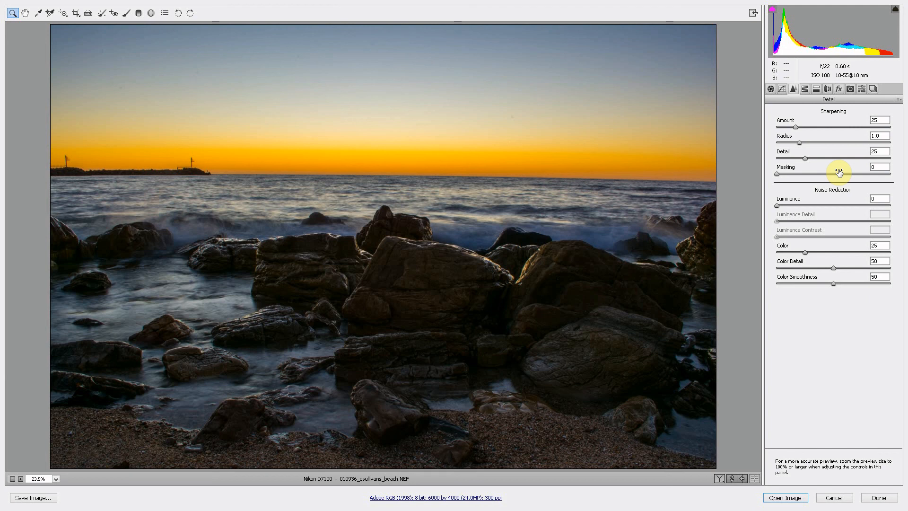
left_click(796, 128)
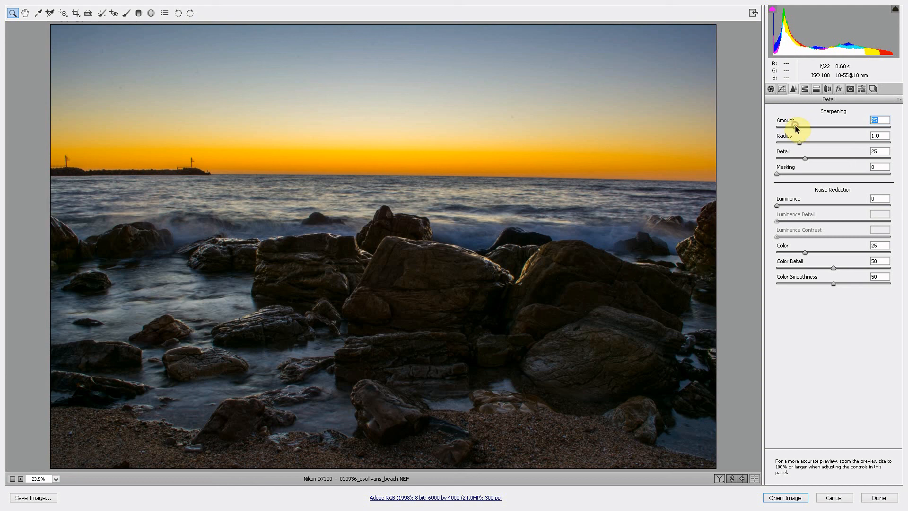
left_click_drag(796, 128, 815, 131)
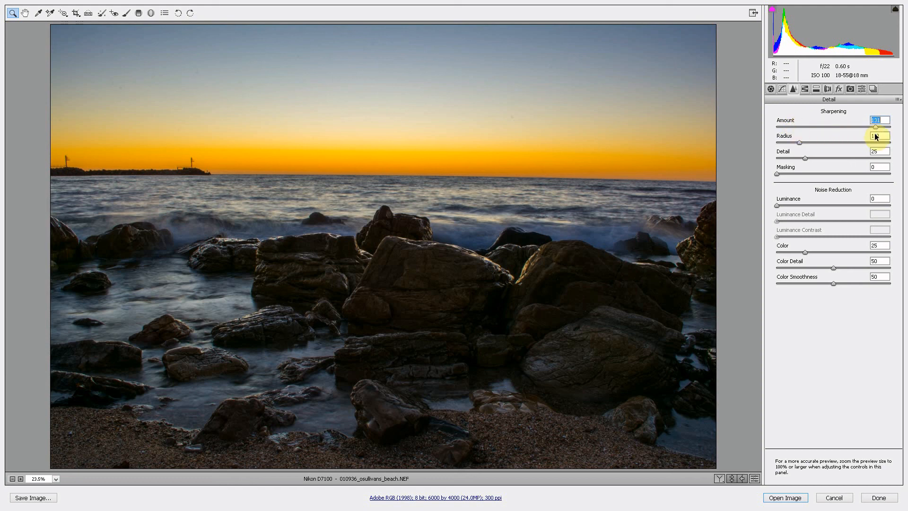
left_click_drag(877, 137, 906, 141)
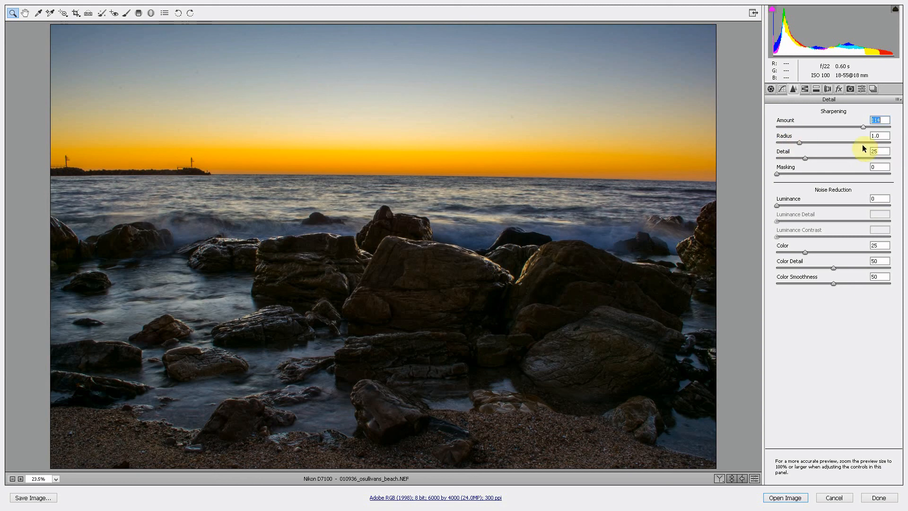
key("Down")
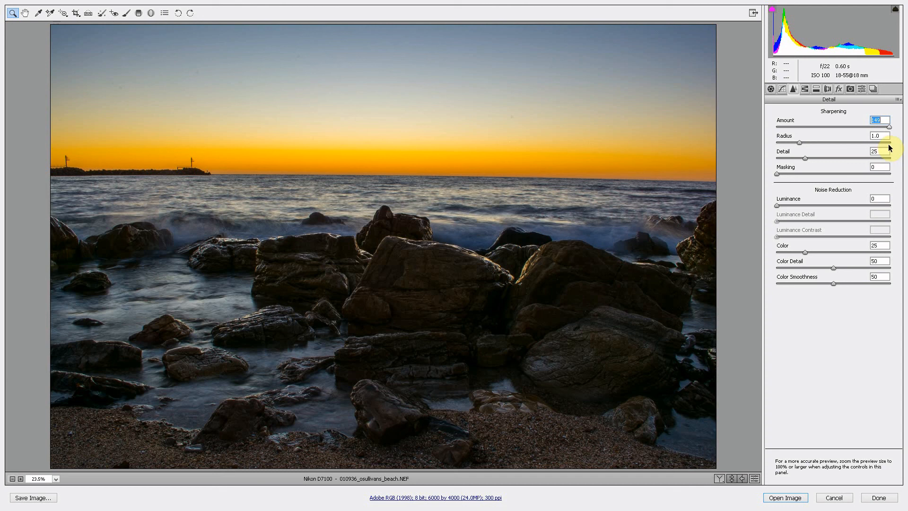
key("Down")
key("Down")
key("Down")
key("Down")
key("Down")
key("Down")
key("Down")
key("Down")
key("Down")
key("Down")
key("Down")
key("Down")
key("Down")
key("Down")
key("Down")
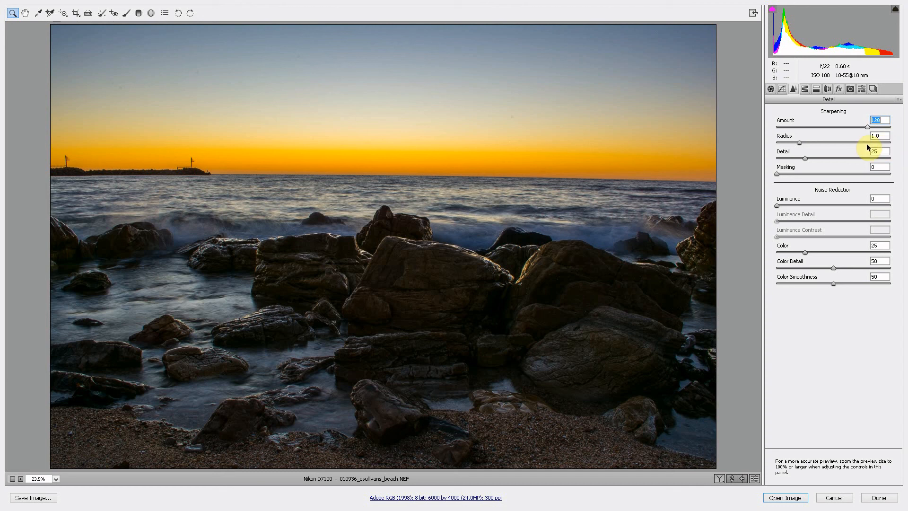
left_click(805, 158)
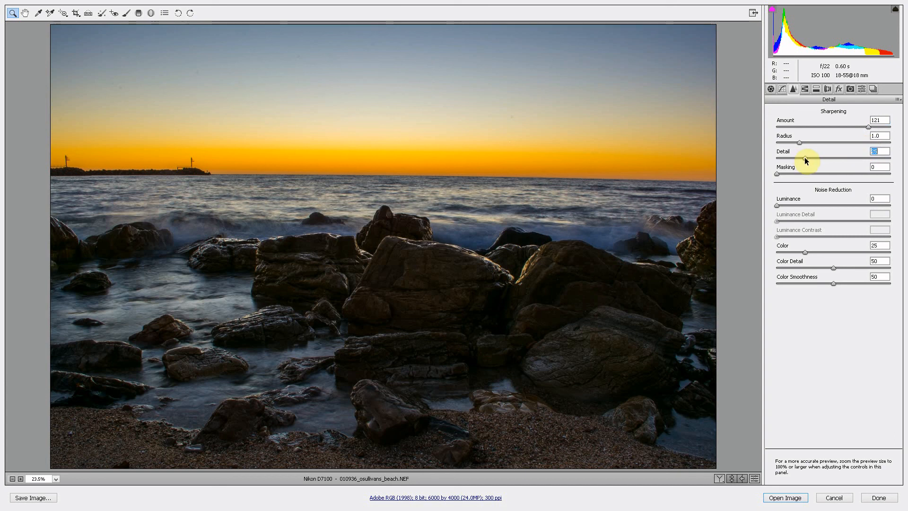
left_click_drag(826, 160, 863, 162)
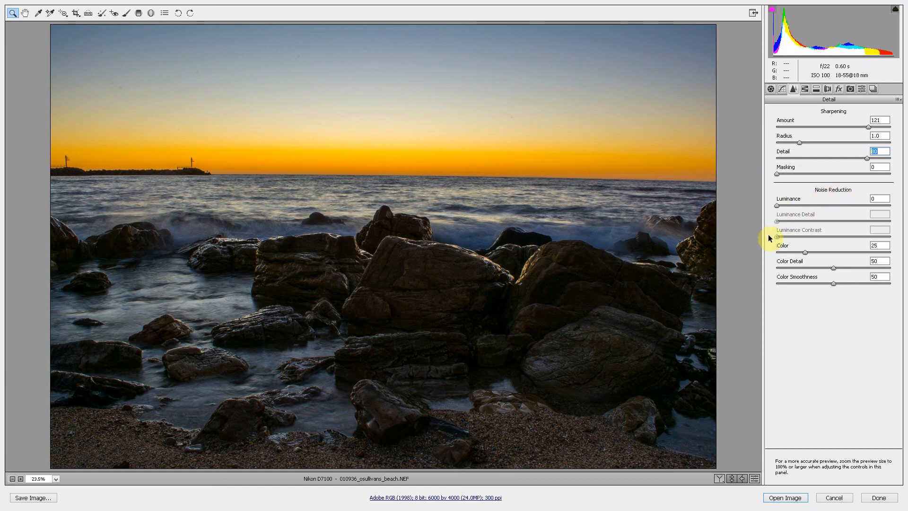
Reduce noise, checking the sky and sea at 100%, with Luminance 91 and Color Smoothness 90
left_click(56, 479)
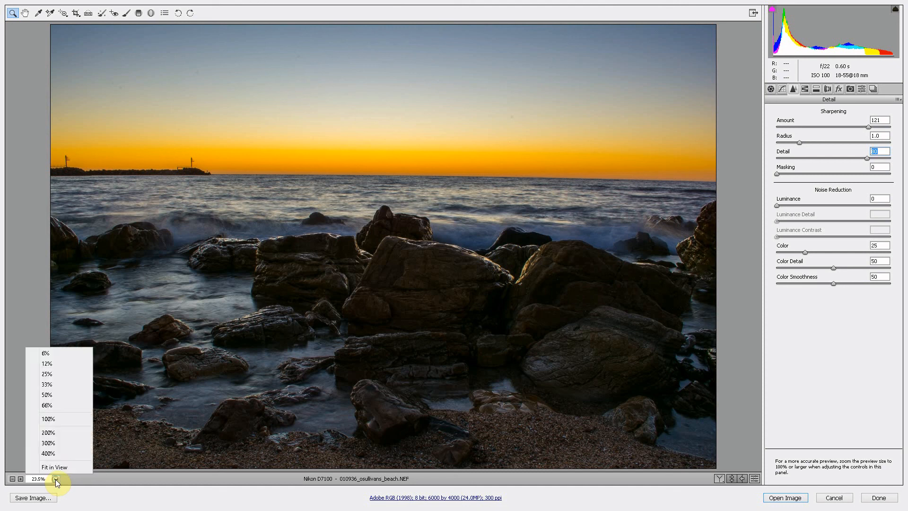
left_click(59, 419)
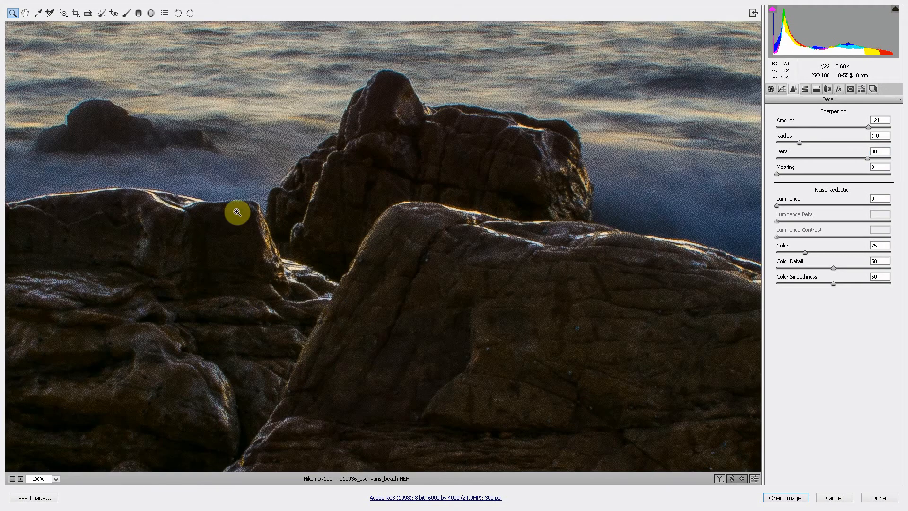
scroll(241, 213, "up", 2)
scroll(241, 214, "up", 7)
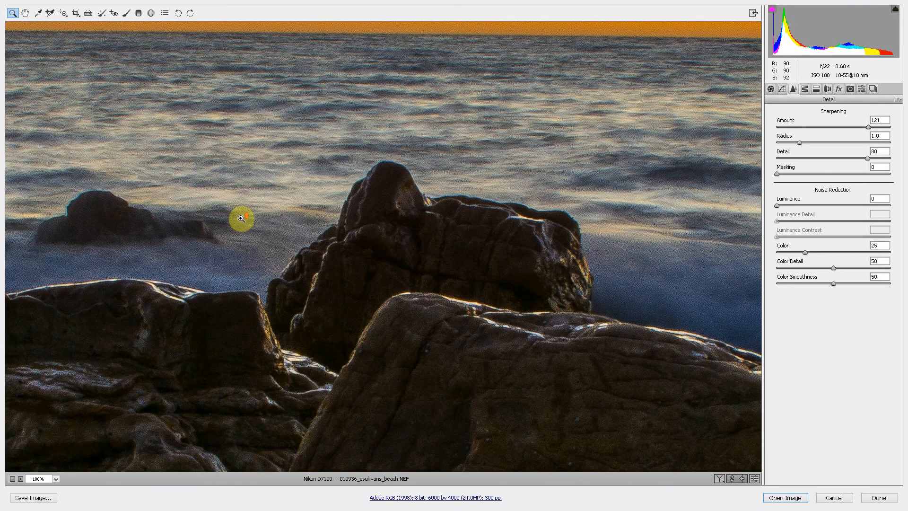
scroll(242, 223, "up", 4)
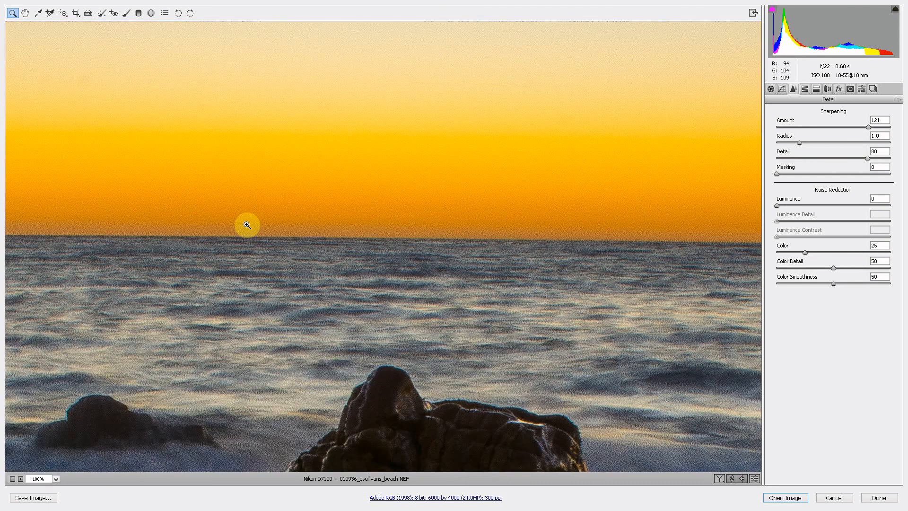
scroll(368, 219, "up", 1)
scroll(369, 221, "up", 3)
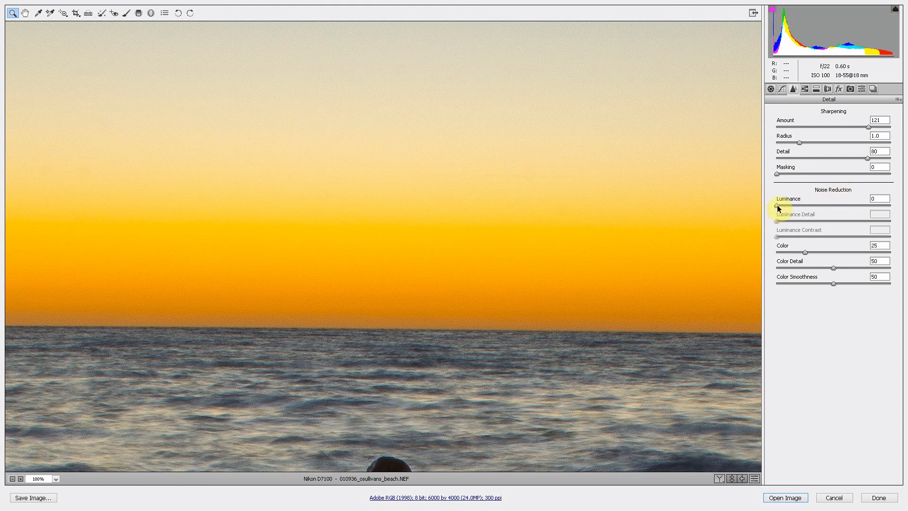
left_click_drag(776, 205, 811, 207)
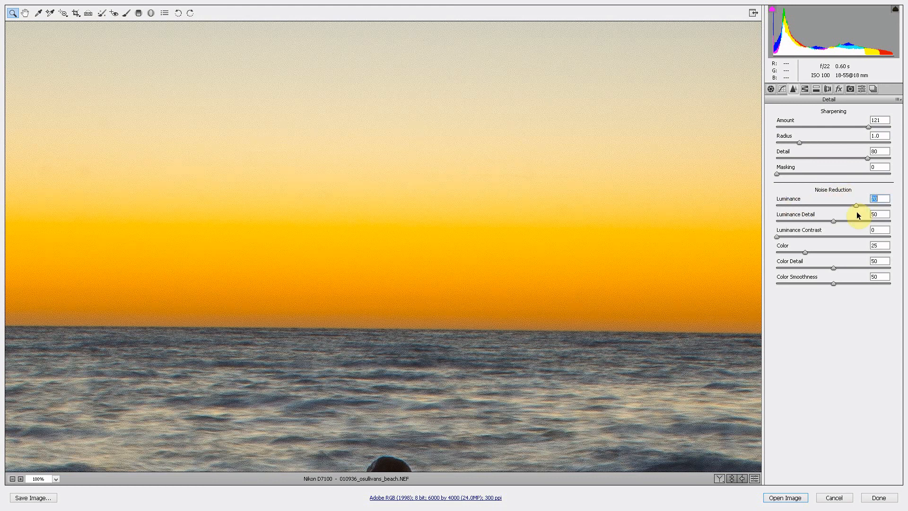
mouse_move(864, 215)
left_mouse_down()
mouse_move(901, 218)
mouse_move(802, 217)
mouse_move(880, 220)
left_mouse_up()
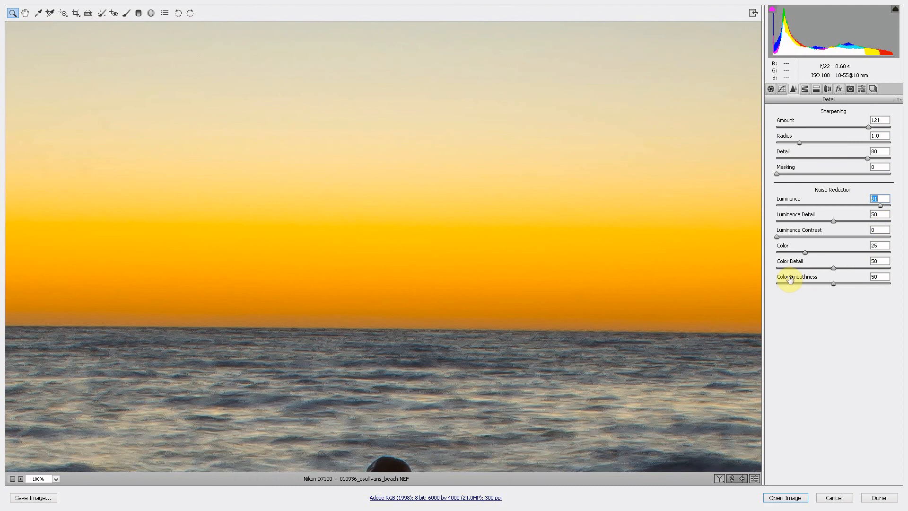
left_click_drag(833, 283, 864, 285)
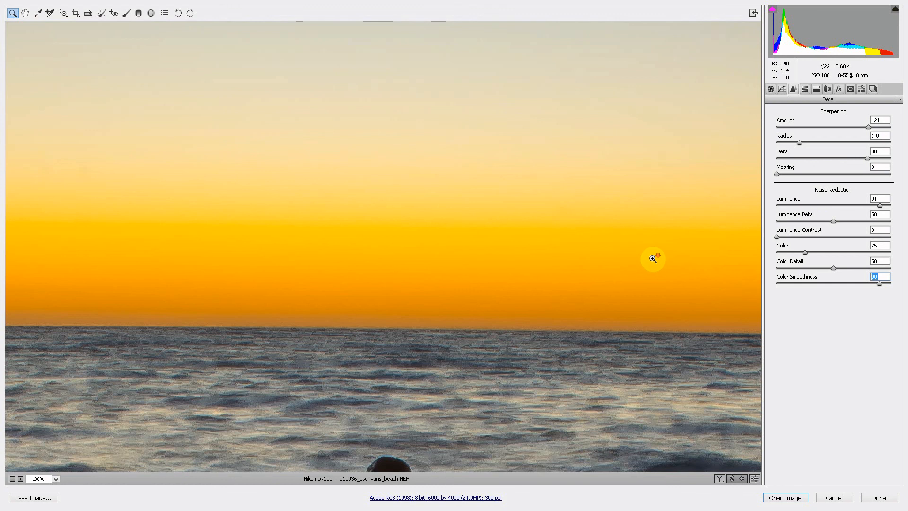
Examine the sea and the foreground rocks at 100% to judge the noise reduction
scroll(653, 257, "down", 3)
scroll(652, 258, "down", 15)
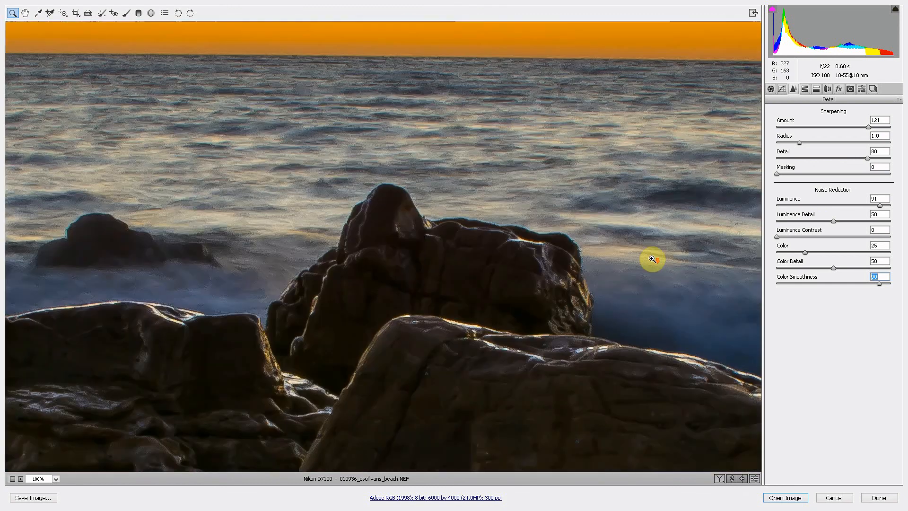
scroll(652, 258, "down", 5)
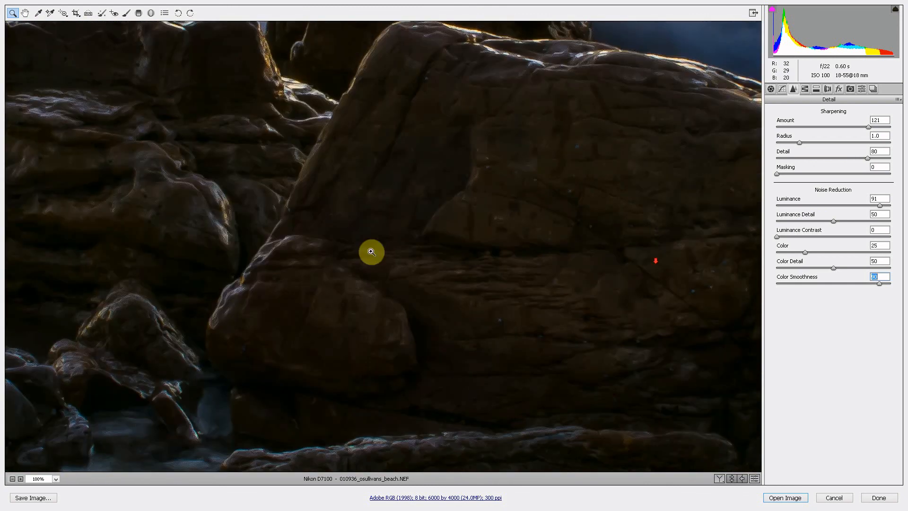
left_click(26, 13)
left_click_drag(500, 297, 523, 174)
left_click_drag(323, 189, 436, 265)
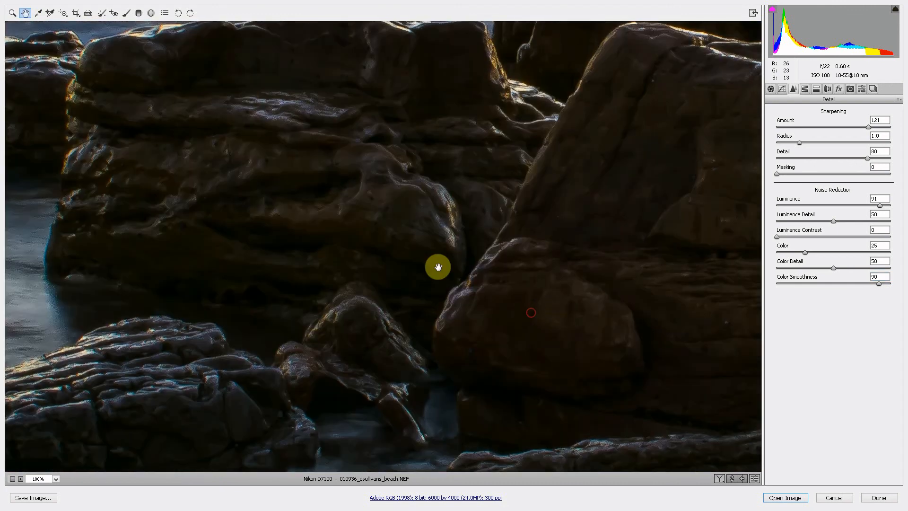
left_click_drag(291, 197, 350, 303)
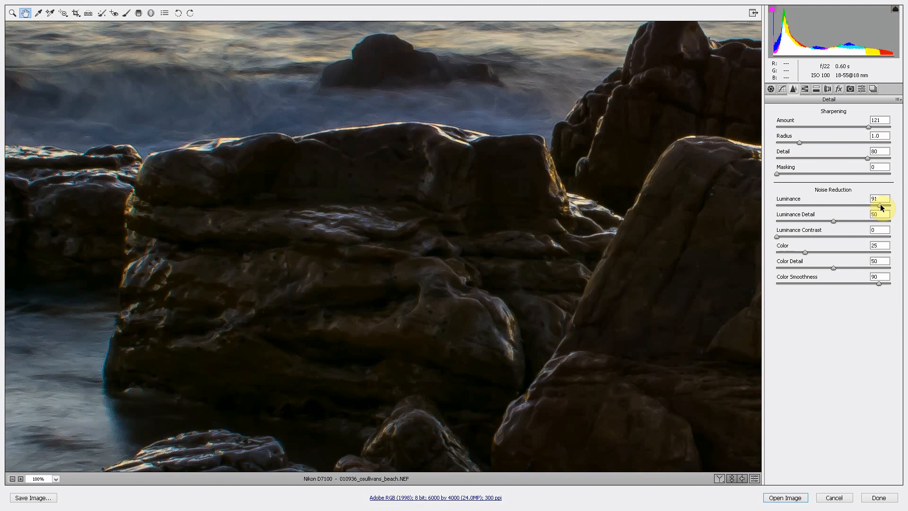
Try noise reduction Luminance at 100, return it to 91, and fit the whole photo in view
left_click_drag(882, 208, 907, 210)
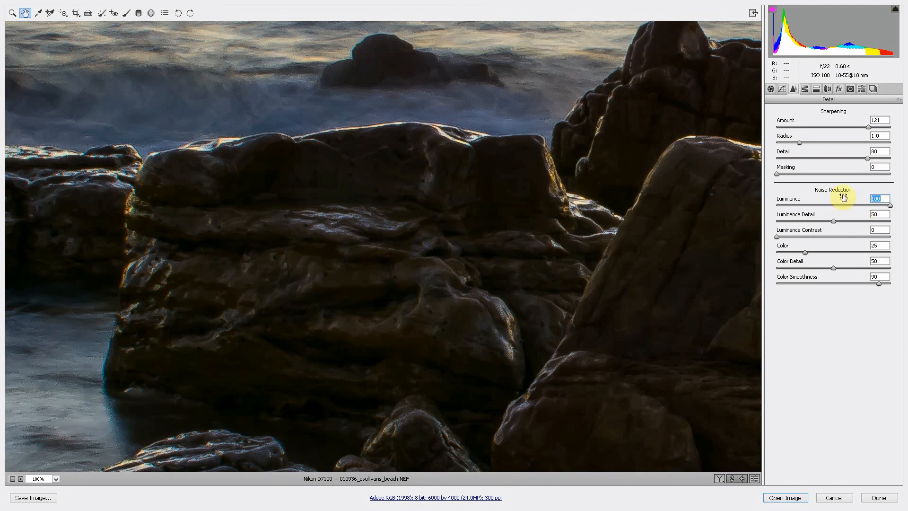
left_click_drag(887, 206, 880, 209)
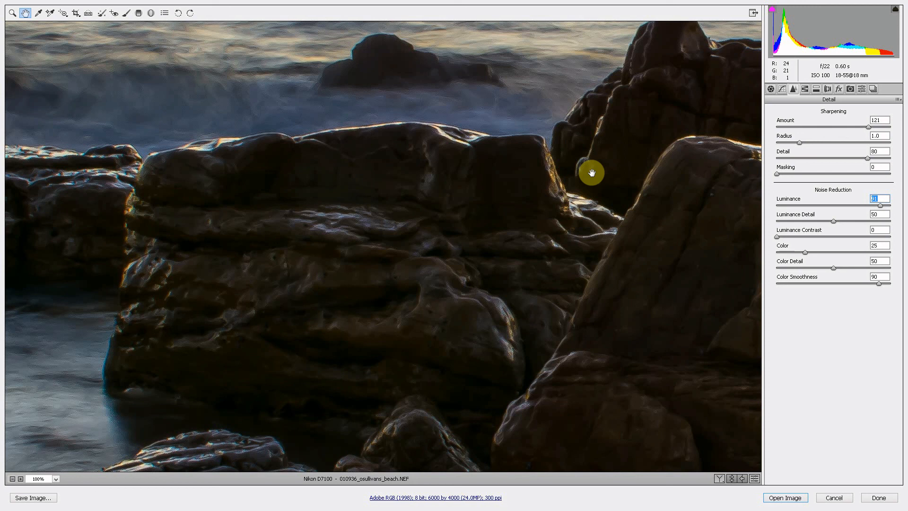
left_click(55, 479)
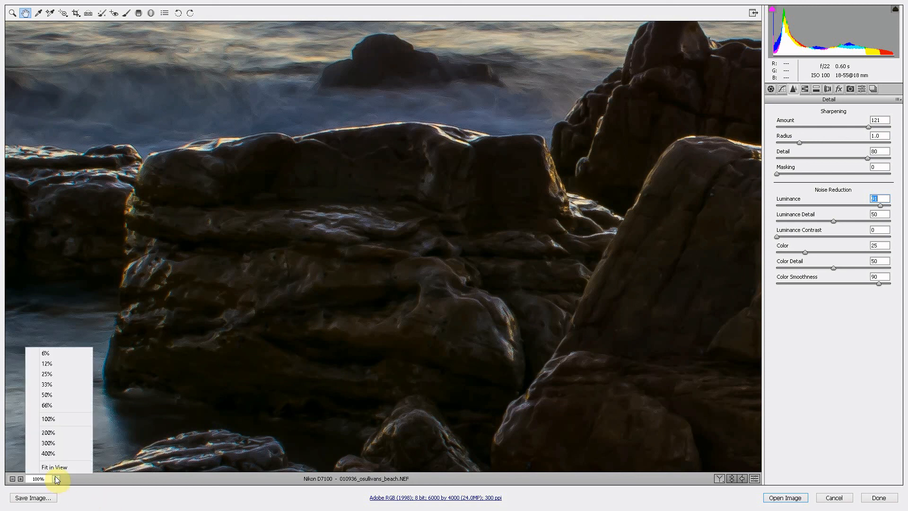
left_click(51, 374)
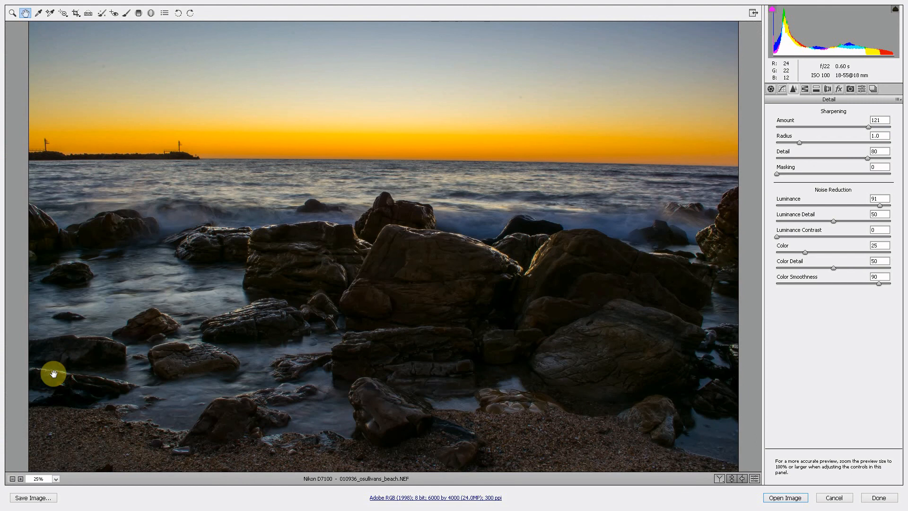
key("ctrl+0")
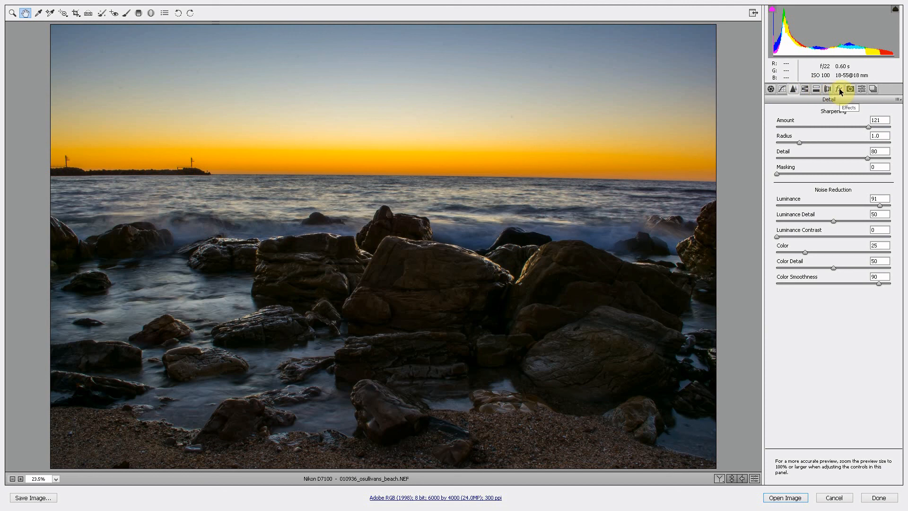
In the HSL adjustments, set the Yellows luminance to +19 and the Oranges saturation to +13
left_click(806, 89)
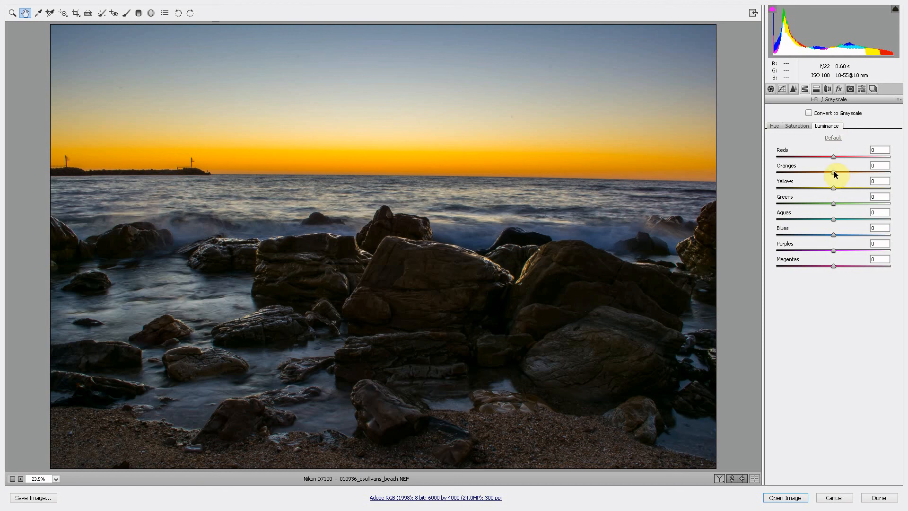
left_click_drag(835, 188, 793, 197)
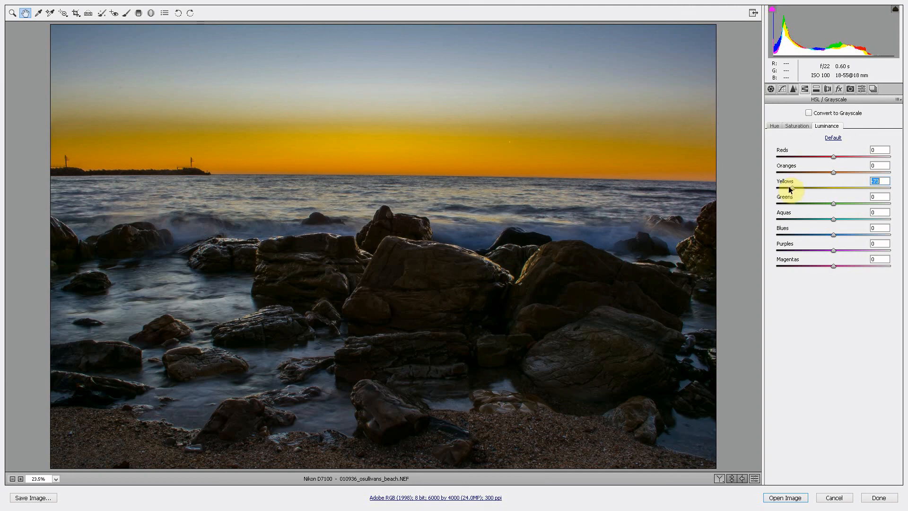
left_click_drag(792, 187, 846, 197)
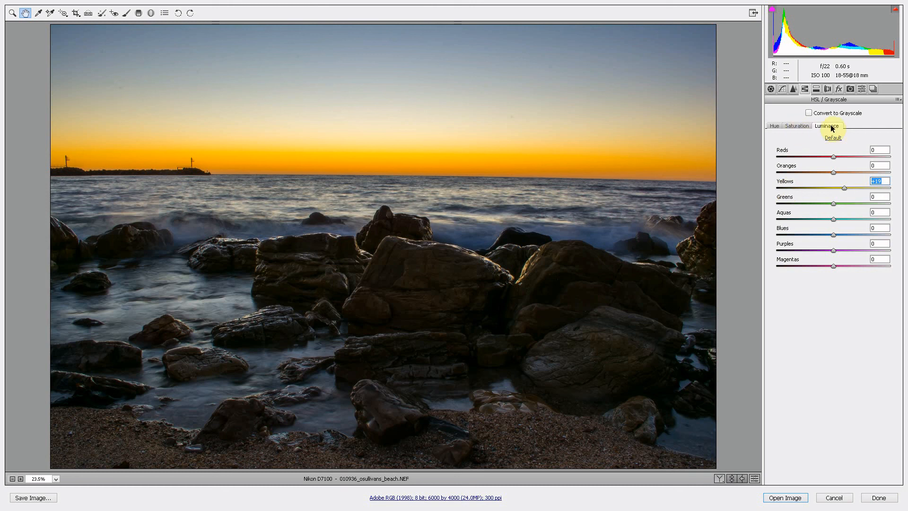
left_click(799, 126)
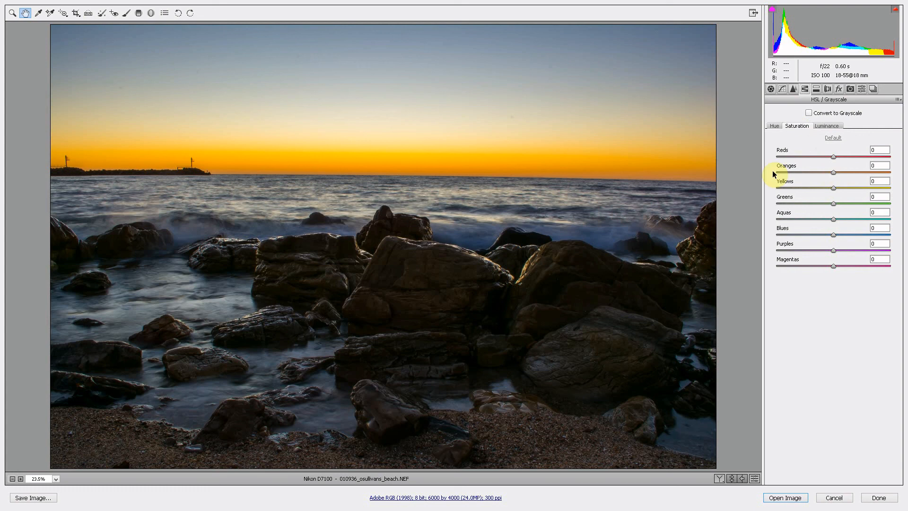
mouse_move(833, 172)
left_mouse_down()
mouse_move(799, 173)
mouse_move(869, 174)
mouse_move(841, 174)
left_mouse_up()
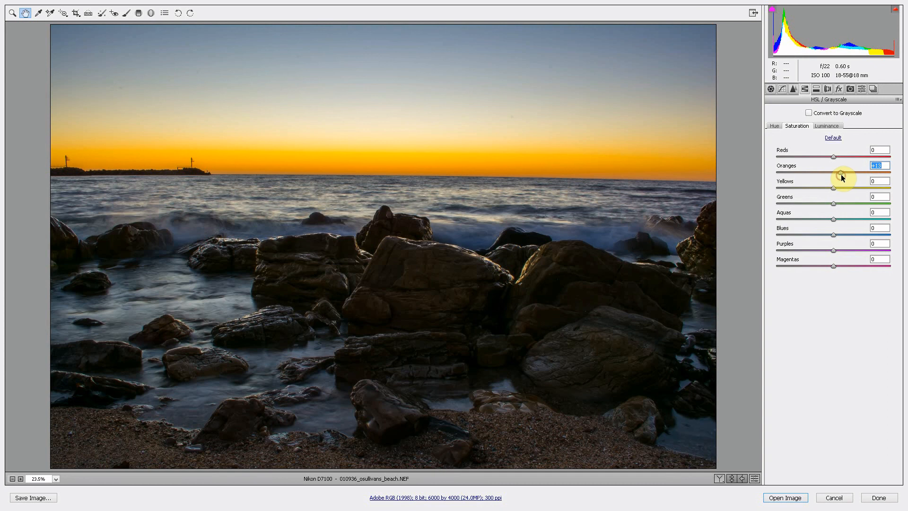
Try the Oranges hue at +100 and -100, and set the Reds hue to -3
left_click(776, 126)
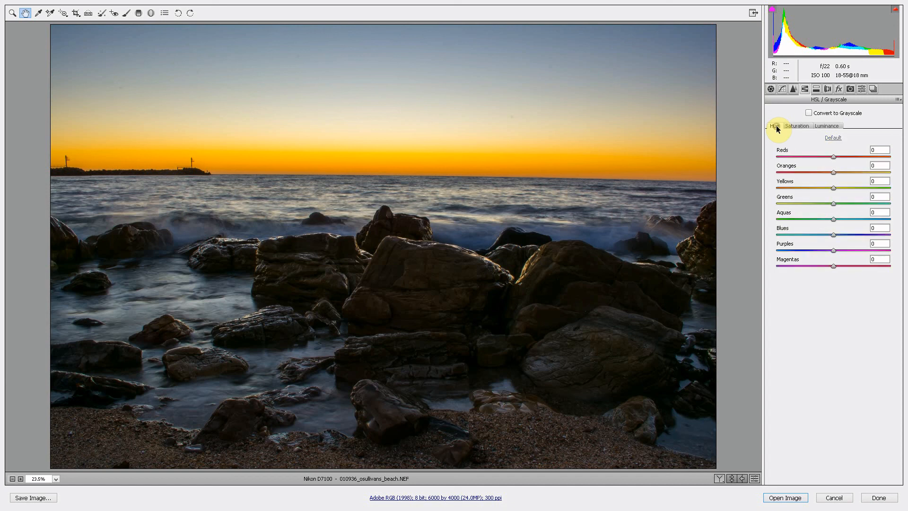
left_click(833, 173)
left_click_drag(832, 172, 906, 182)
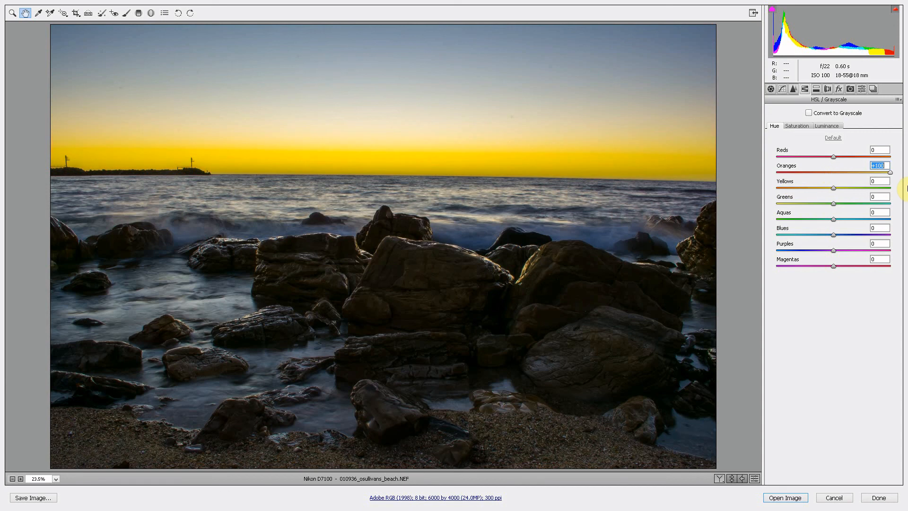
left_click_drag(905, 188, 765, 178)
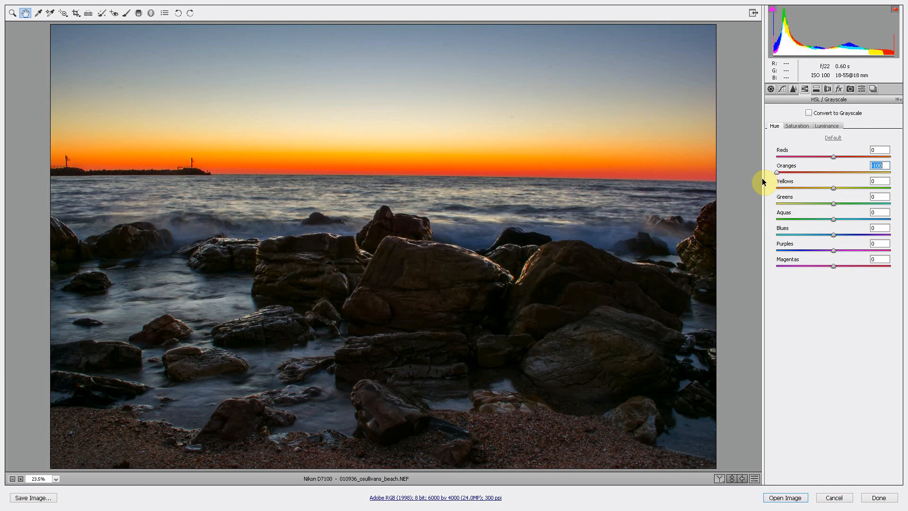
mouse_move(832, 156)
left_mouse_down()
mouse_move(746, 161)
mouse_move(815, 160)
left_mouse_up()
left_click_drag(833, 162, 831, 162)
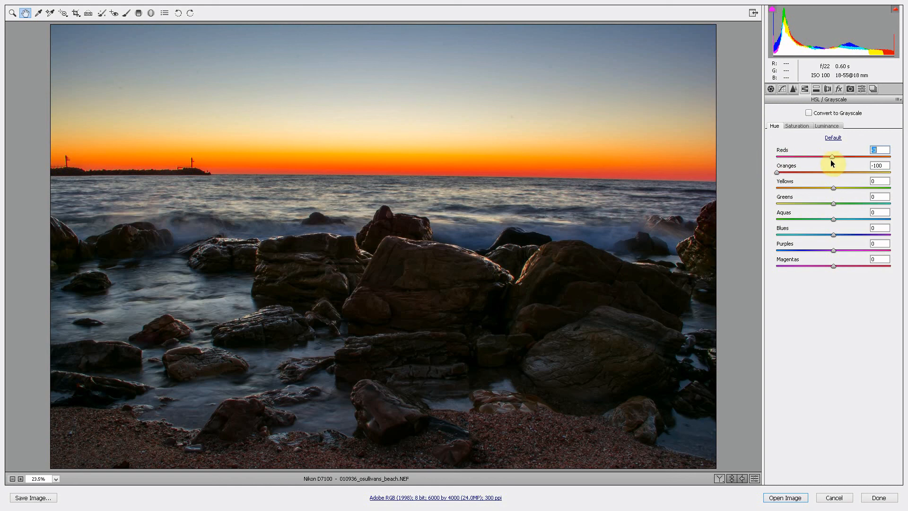
Try the Oranges, Yellows and Greens hues at +100, and return Greens and Yellows to 0
left_click_drag(777, 173, 899, 177)
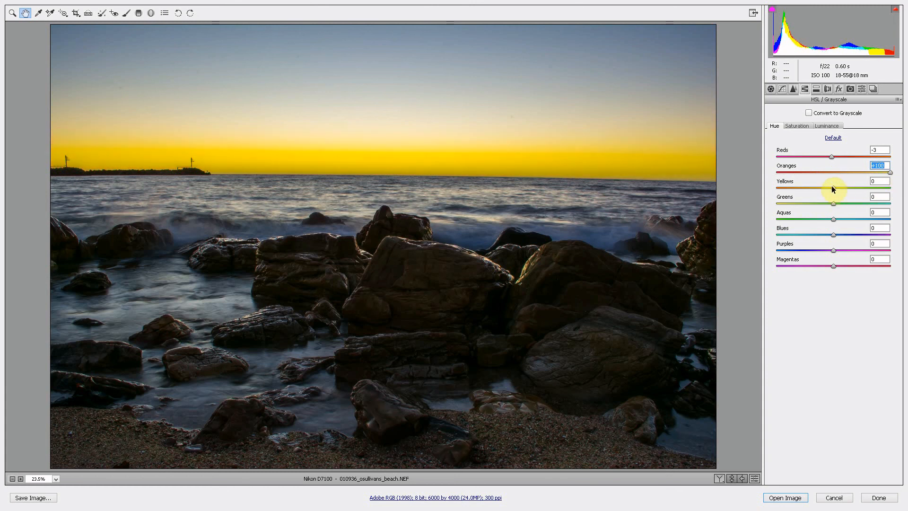
left_click_drag(833, 188, 906, 203)
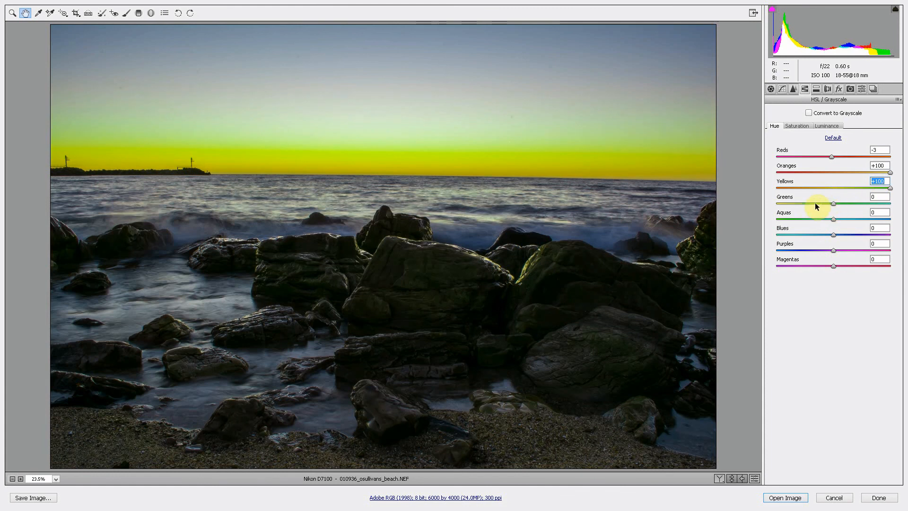
left_click_drag(833, 204, 906, 212)
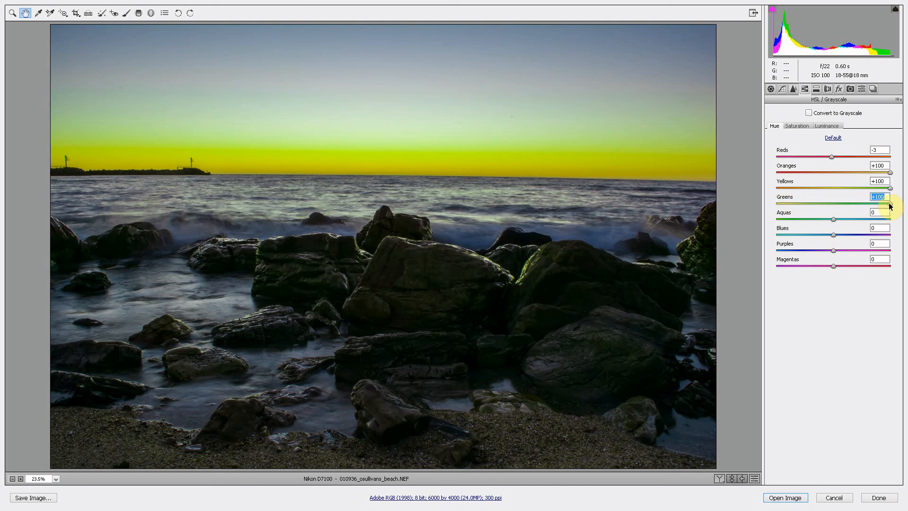
type("0")
left_click(884, 182)
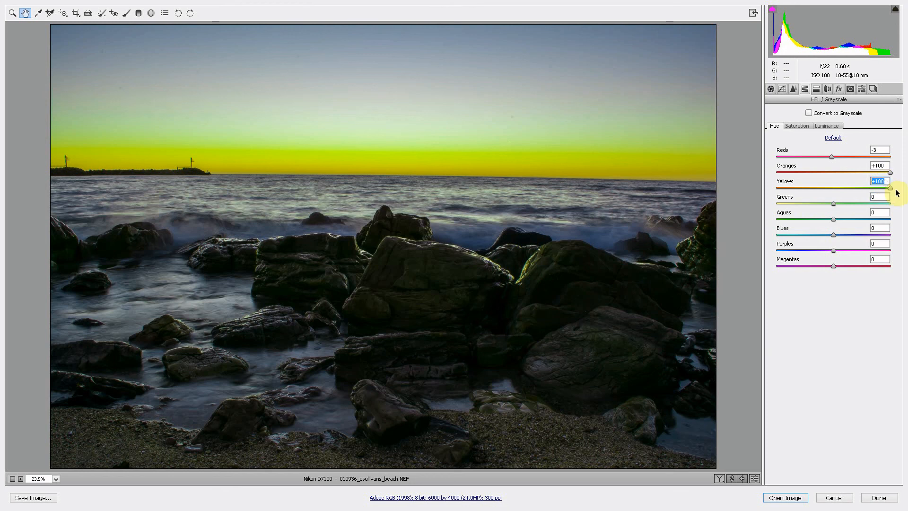
type("0")
Set the Oranges hue to +22
left_click(881, 165)
type("0")
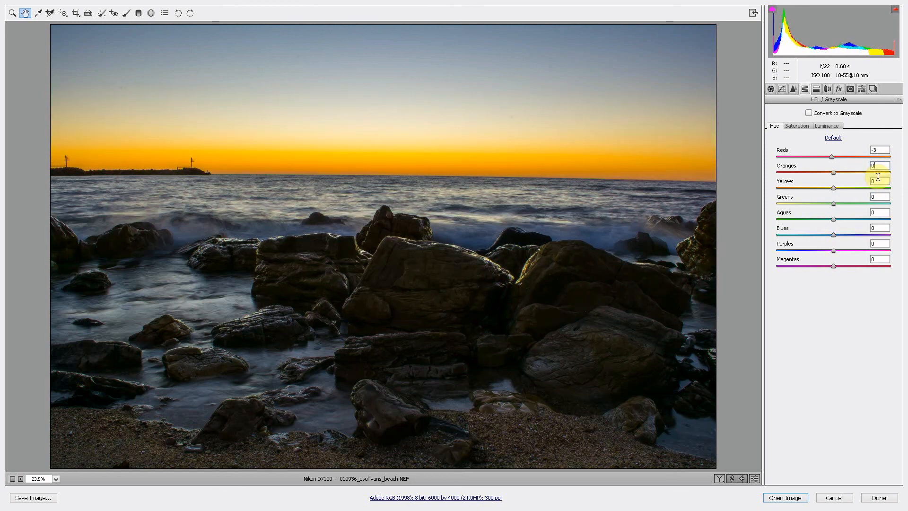
left_click_drag(832, 173, 845, 174)
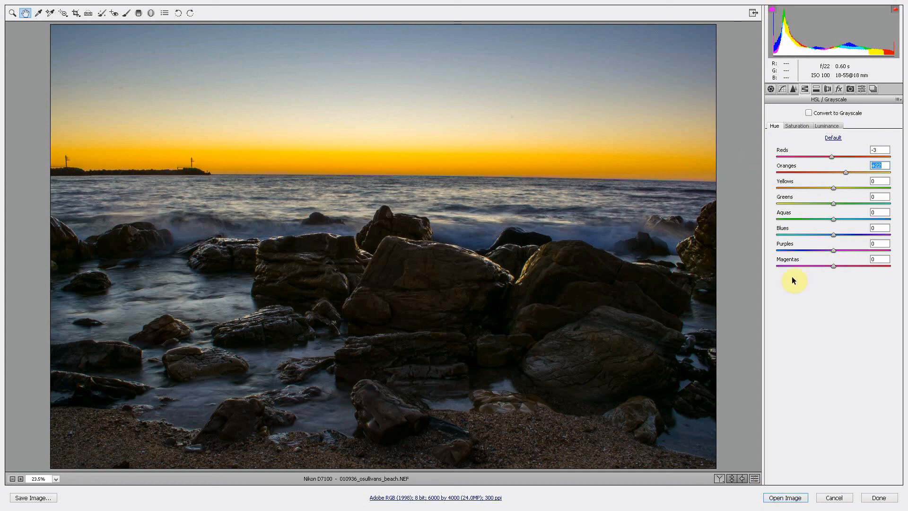
Open the Split Toning settings and check the rocks, sea and horizon at 100%, returning to the whole photo
left_click(816, 90)
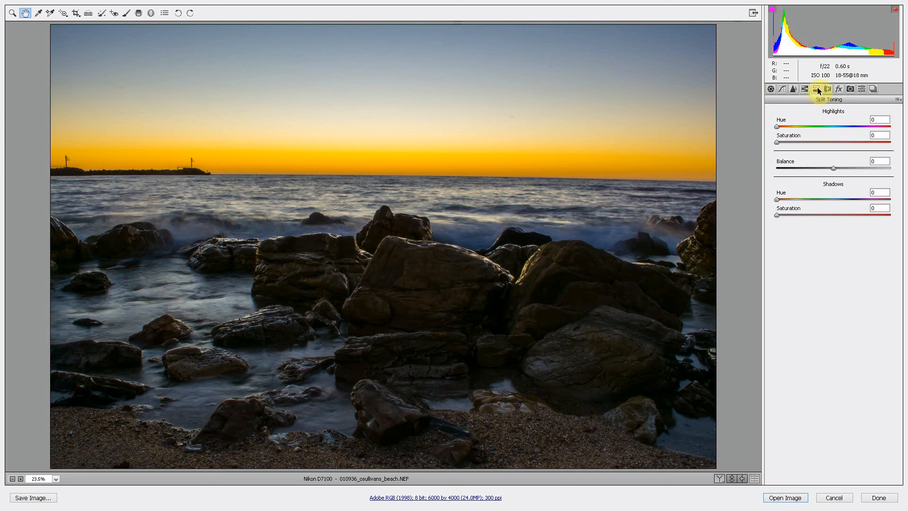
left_click(56, 479)
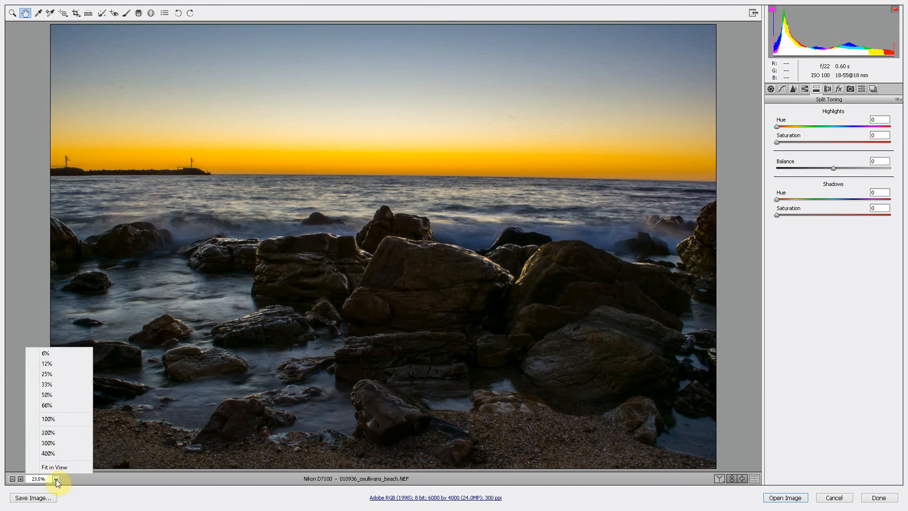
left_click(56, 419)
scroll(337, 260, "up", 10)
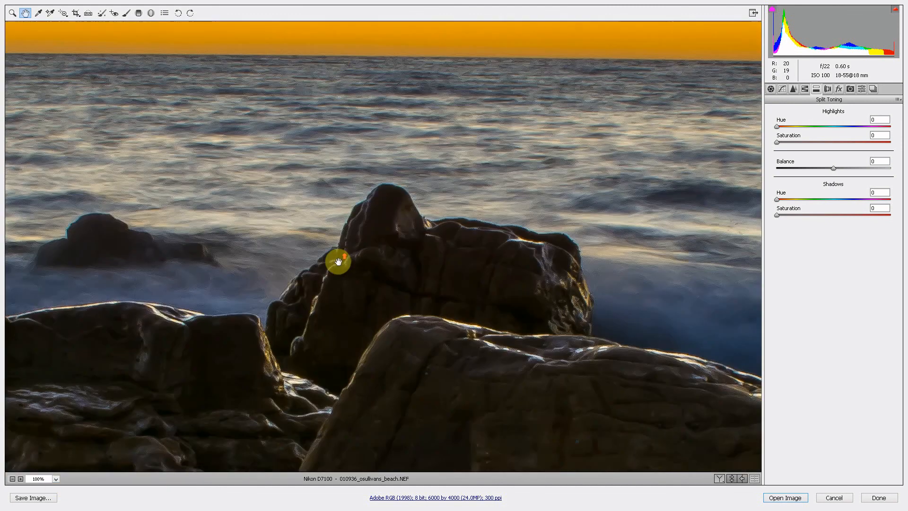
scroll(335, 264, "down", 5)
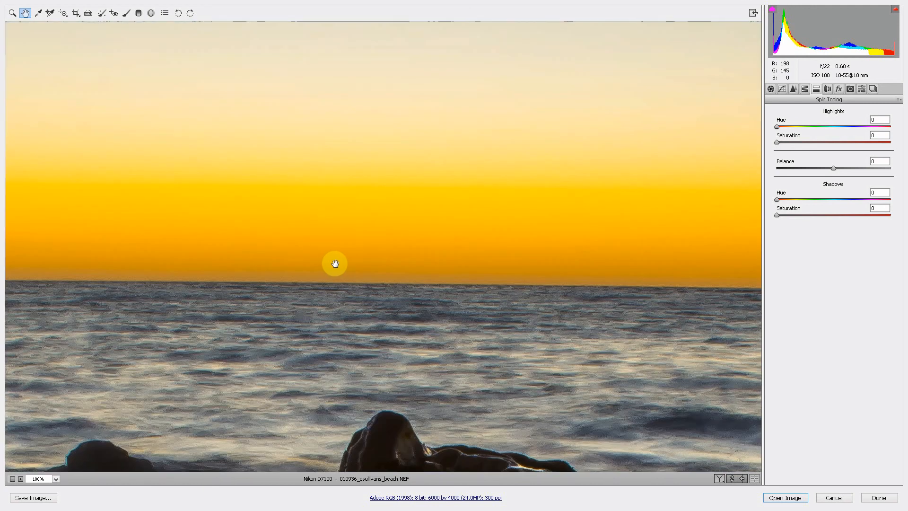
left_click(364, 251)
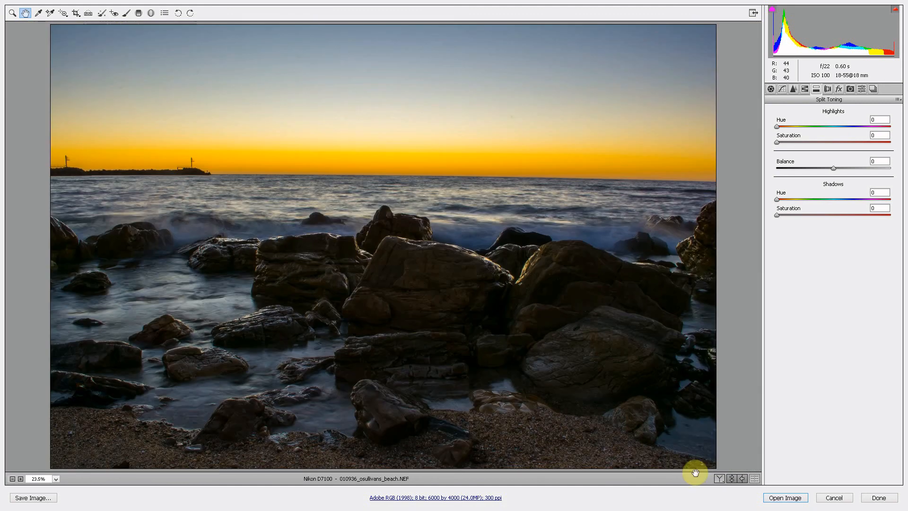
Open the photo in Photoshop and straighten its tilted horizon by rotating and applying a crop
left_click(791, 499)
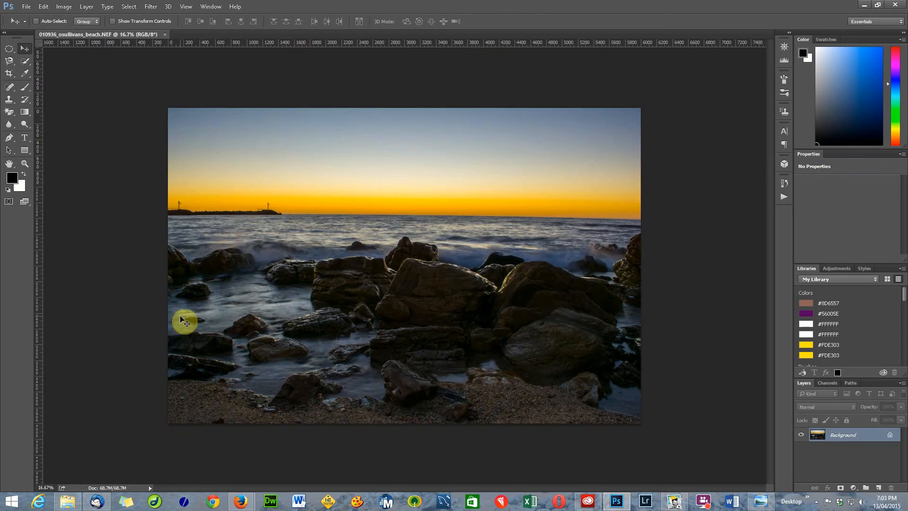
left_click(9, 76)
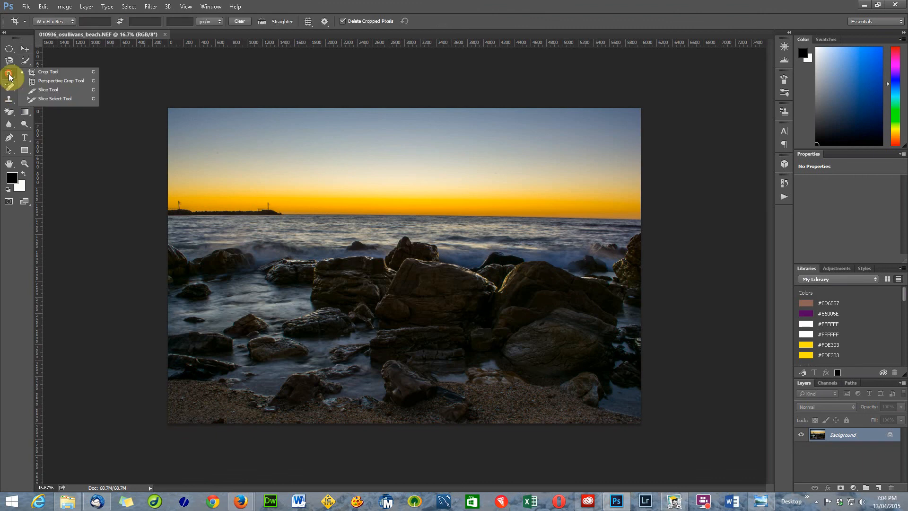
left_click(664, 226)
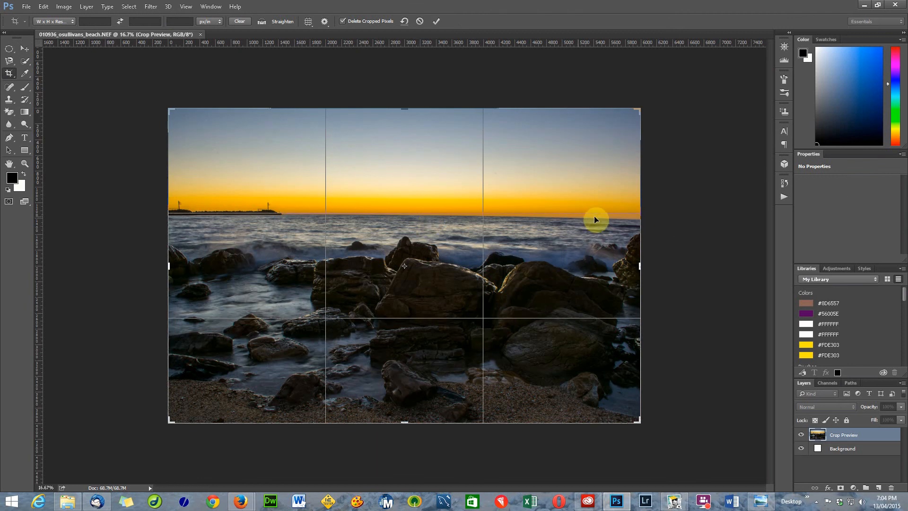
left_click(669, 223)
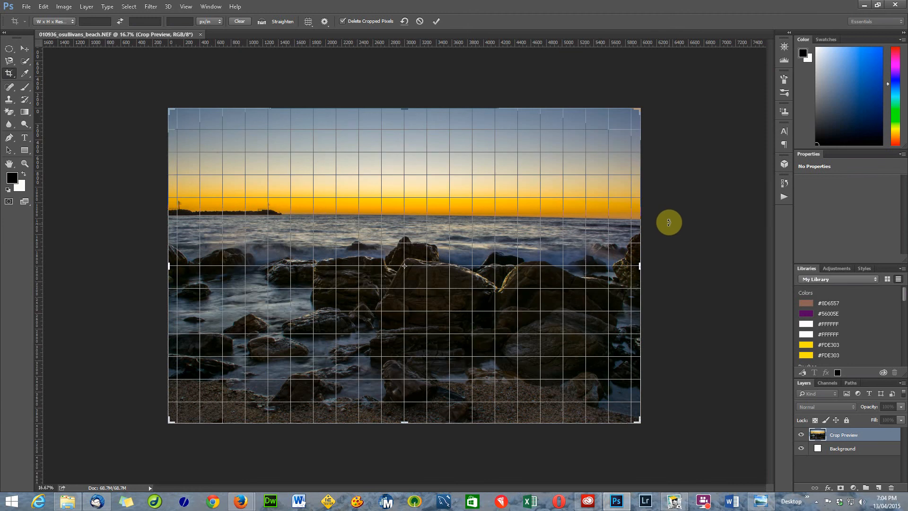
left_click_drag(668, 222, 668, 220)
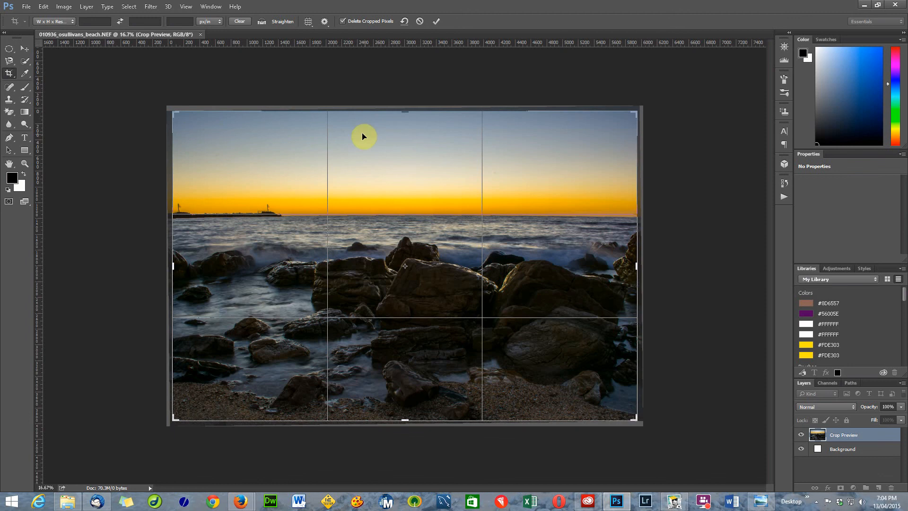
left_click(435, 20)
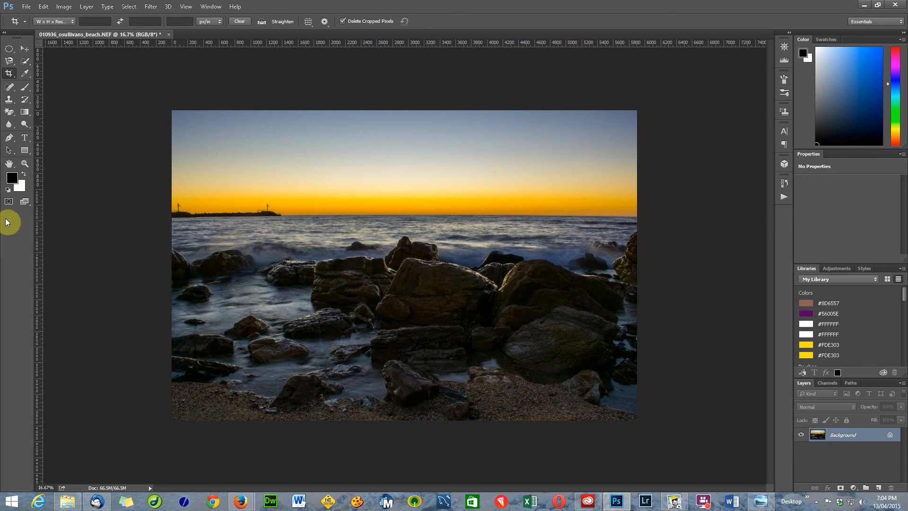
Zoom in to 66.67% on the right part of the sky and examine it for dust spots
left_click(23, 164)
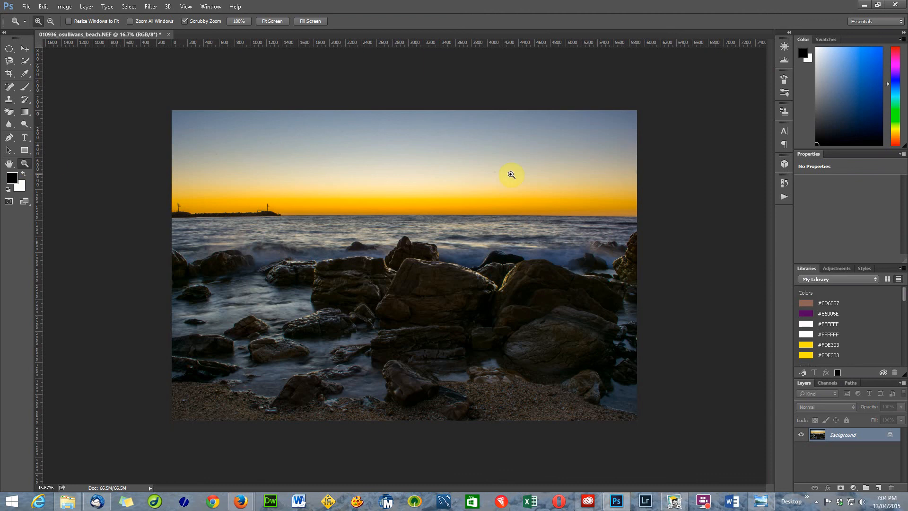
left_click(499, 183)
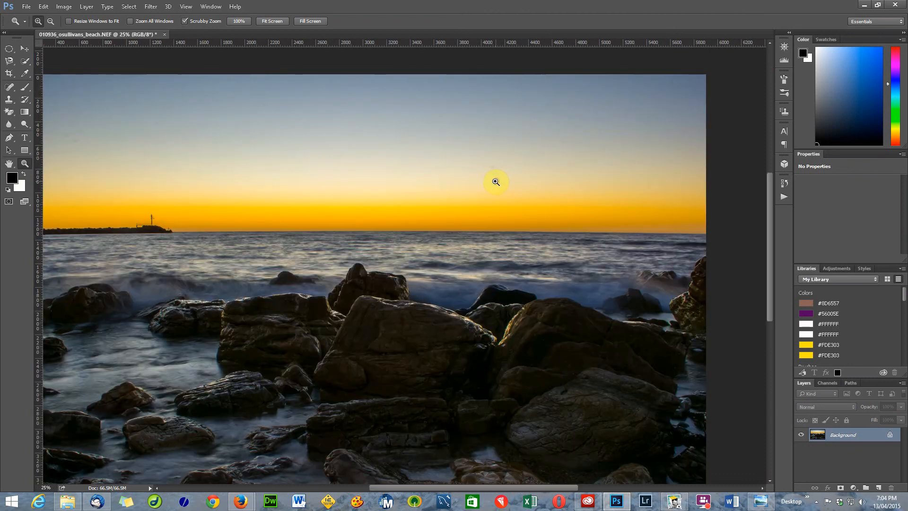
left_click(496, 181)
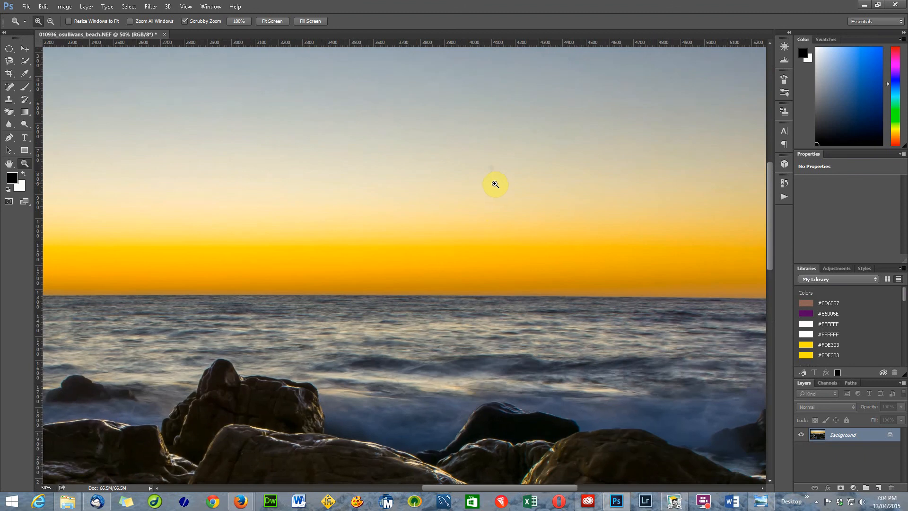
left_click(496, 184)
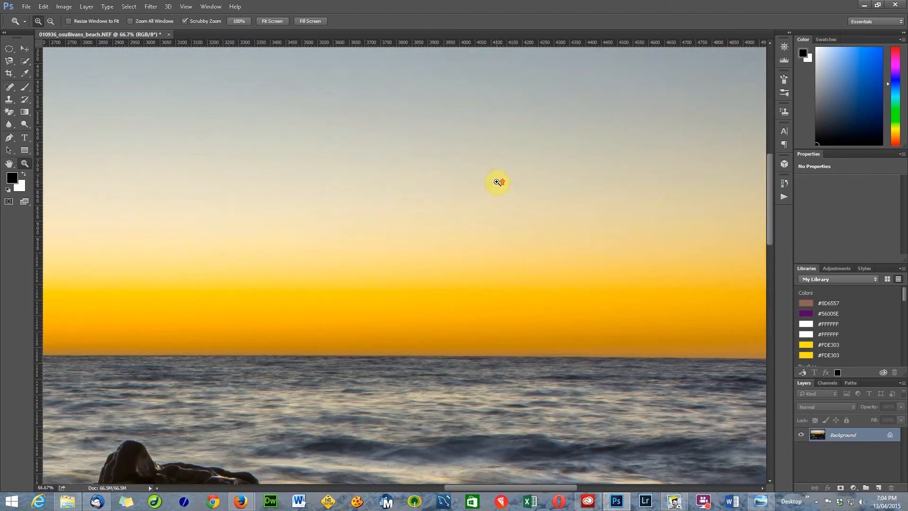
scroll(498, 183, "up", 5)
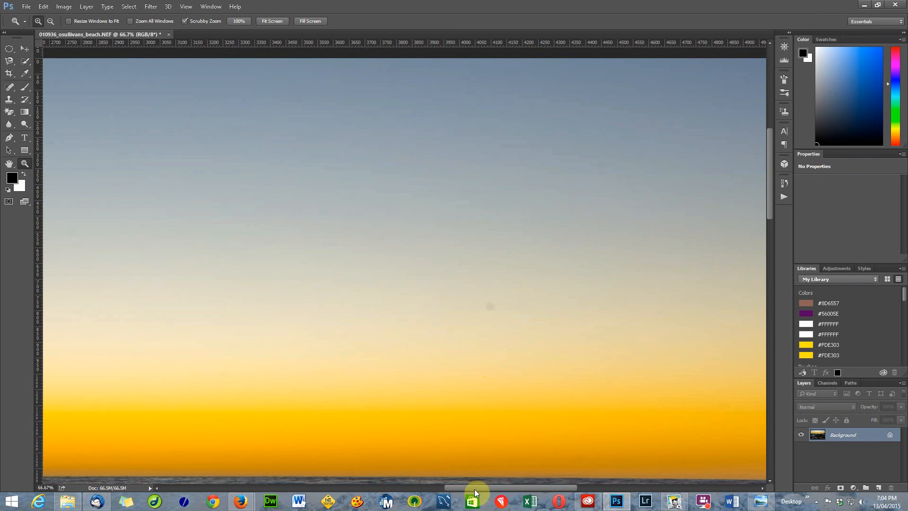
mouse_move(475, 487)
left_mouse_down()
mouse_move(300, 473)
mouse_move(554, 481)
mouse_move(460, 477)
mouse_move(473, 481)
left_mouse_up()
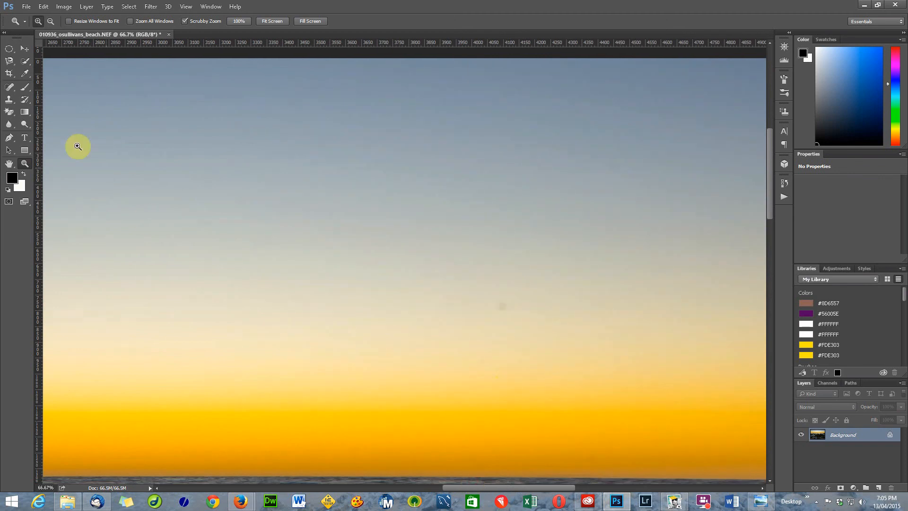
Remove the dust spot in the pale sky above the yellow band with a 43 px Content-Aware Spot Healing Brush
left_click(9, 89)
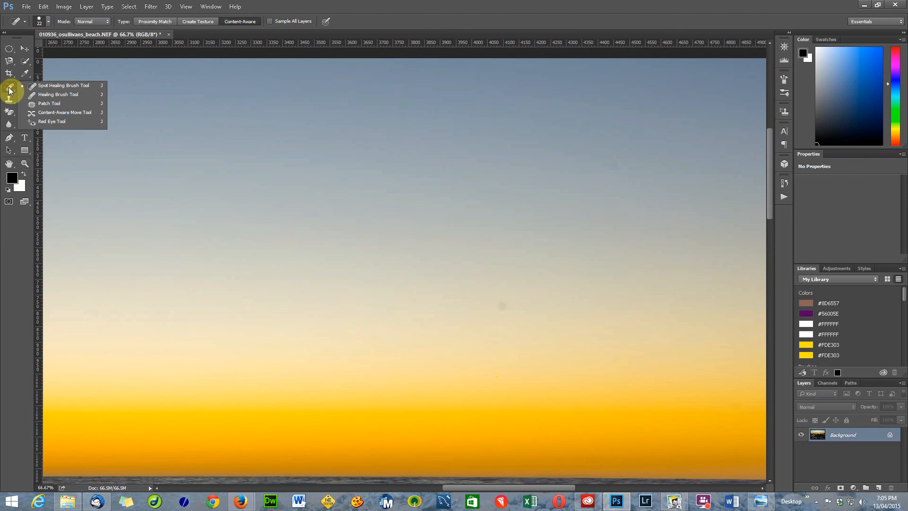
left_click_drag(9, 90, 73, 89)
mouse_move(9, 88)
left_mouse_down()
mouse_move(42, 88)
mouse_move(36, 118)
mouse_move(40, 87)
mouse_move(39, 97)
left_mouse_up()
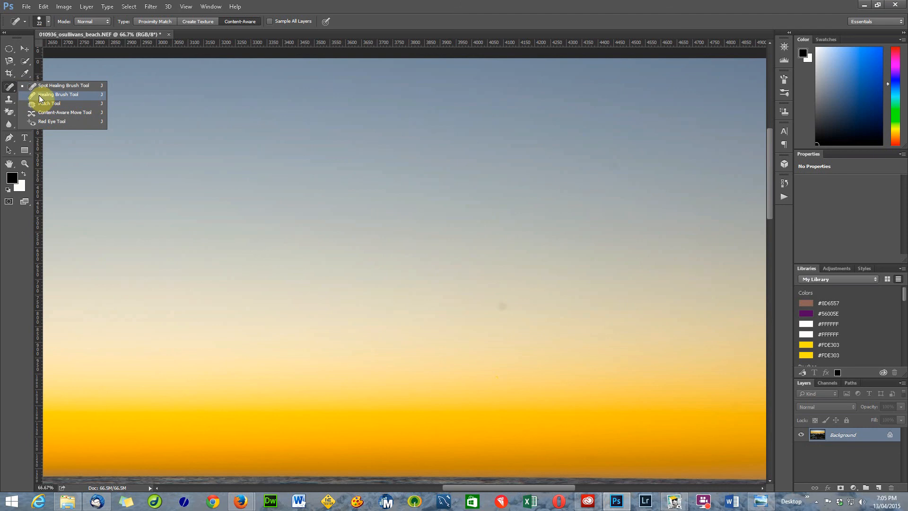
left_click_drag(39, 95, 39, 95)
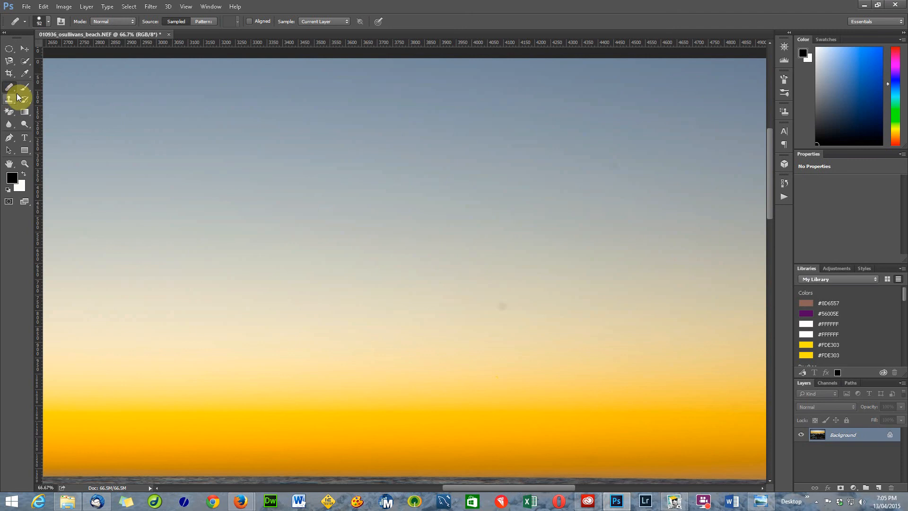
left_click_drag(15, 89, 43, 89)
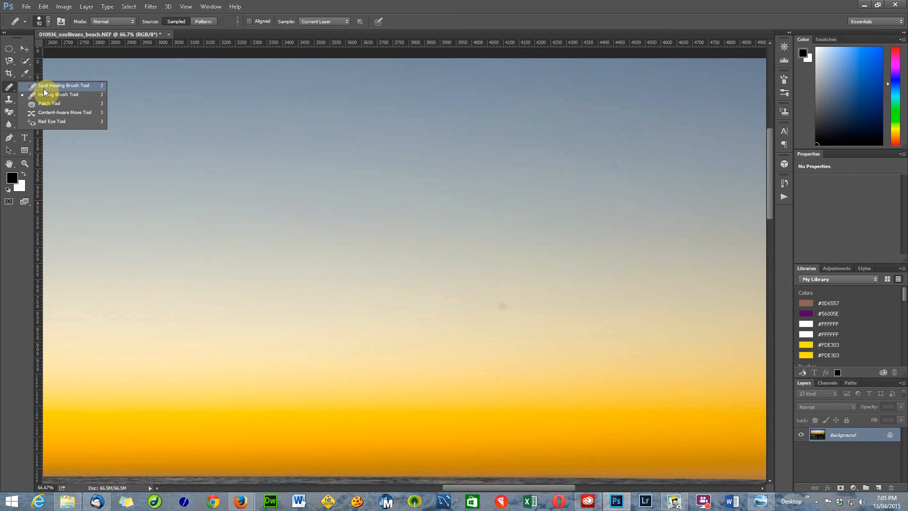
left_click_drag(44, 89, 44, 89)
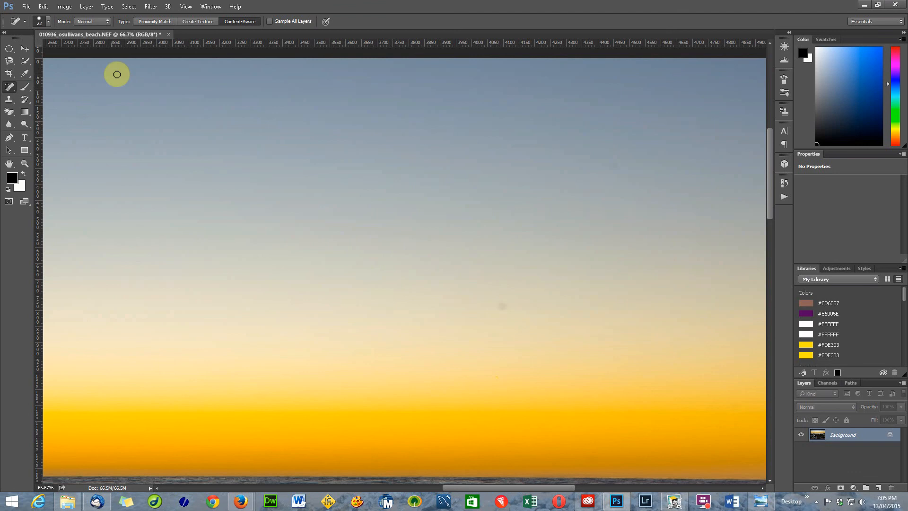
left_click(48, 21)
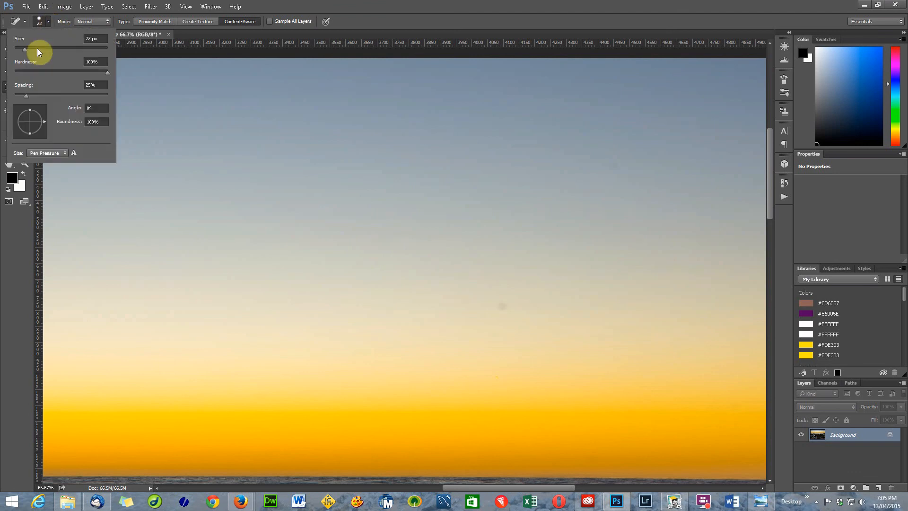
left_click(34, 47)
left_click(502, 307)
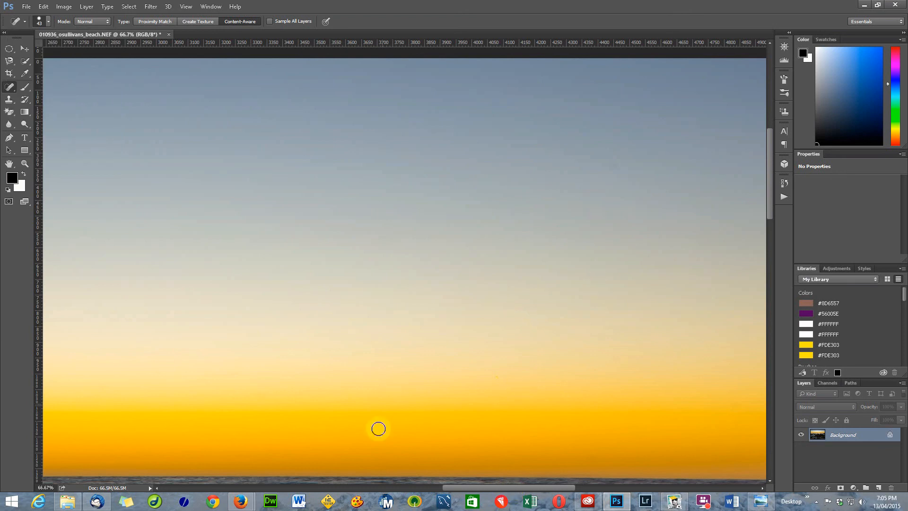
Heal the dust spots in the middle and left sky, including the dark one above the breakwater
left_click_drag(541, 486, 455, 489)
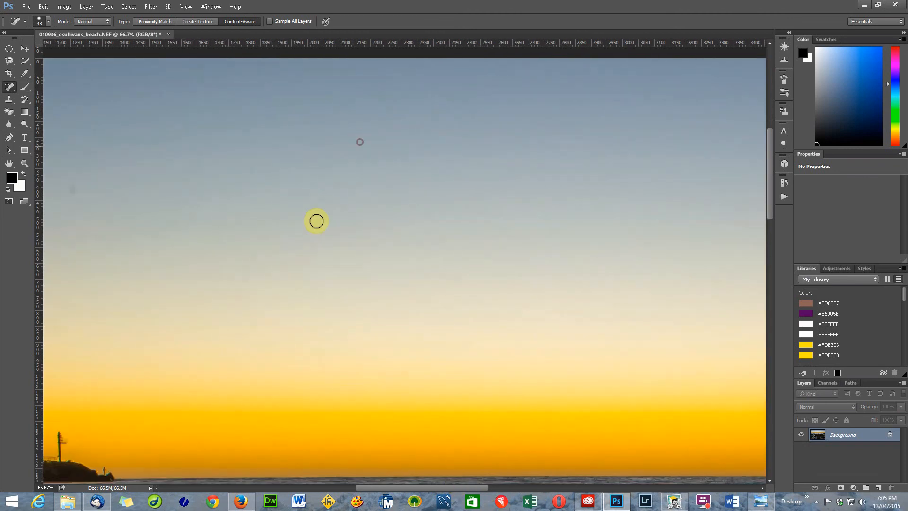
left_click_drag(452, 490, 409, 487)
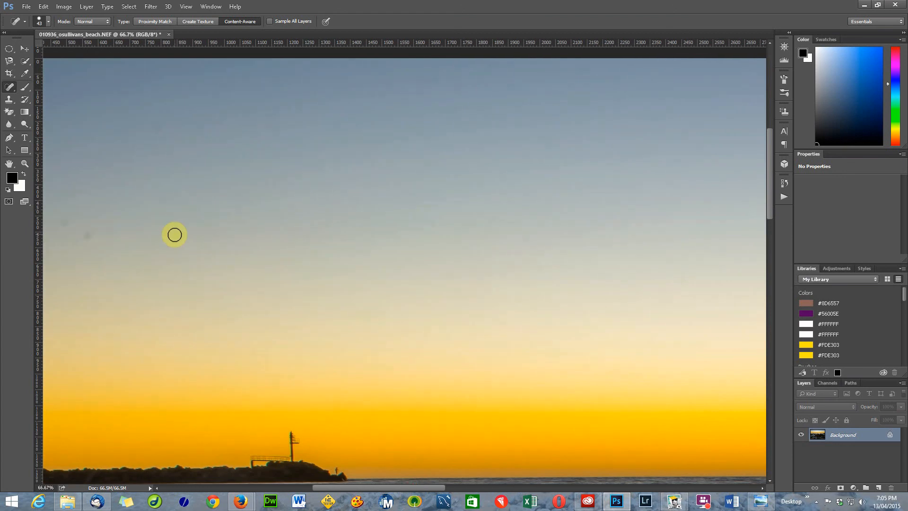
left_click(89, 237)
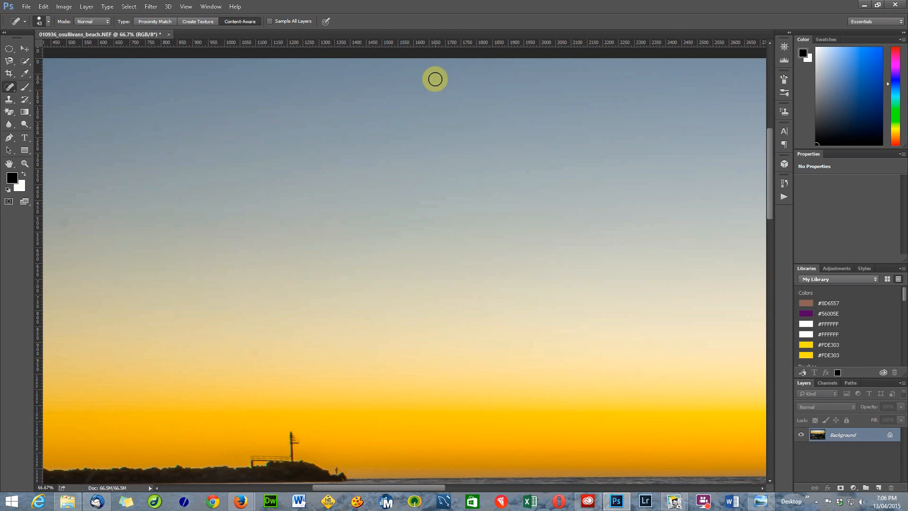
Heal the faint spots at the far left end of the sky and the blemish on the photo's upper edge near the right corner
left_click_drag(431, 487, 348, 487)
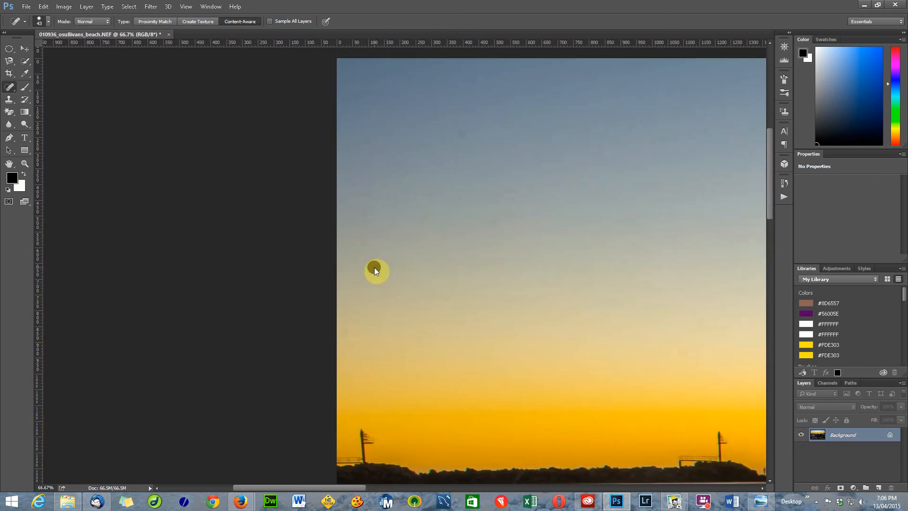
left_click(491, 219)
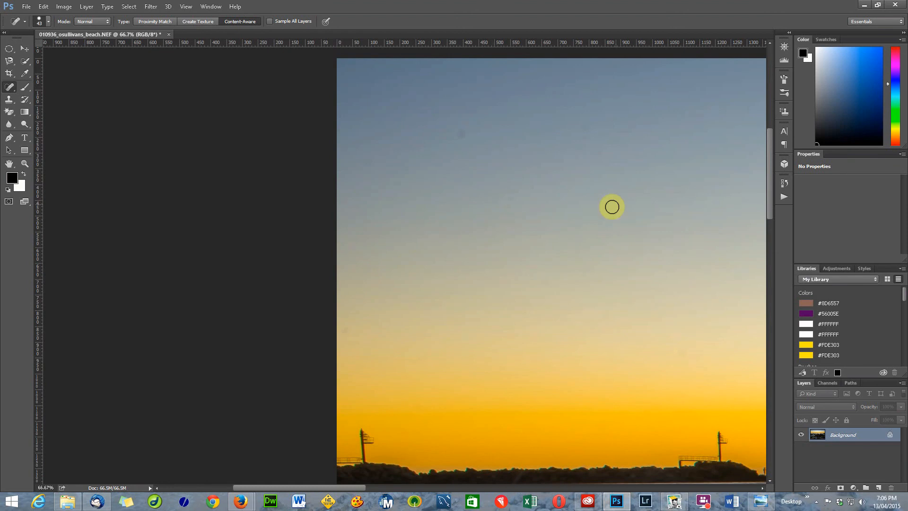
left_click(609, 203)
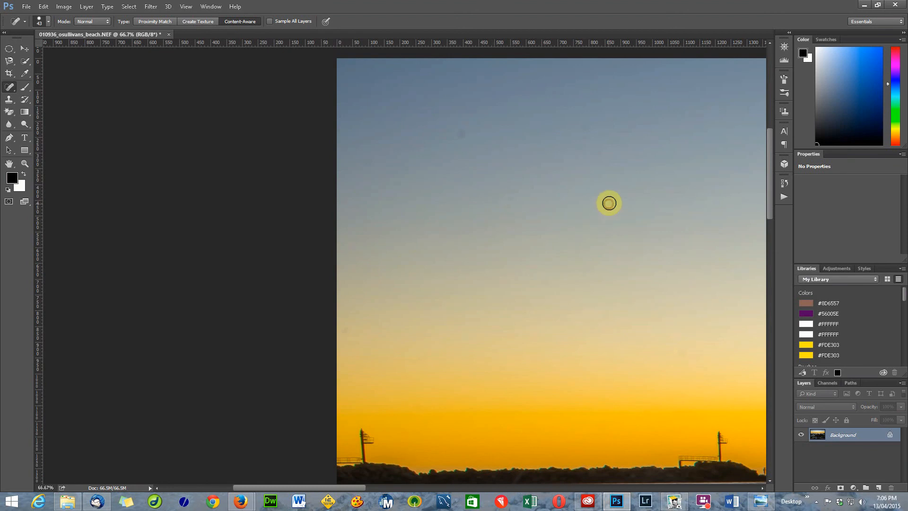
left_click(586, 126)
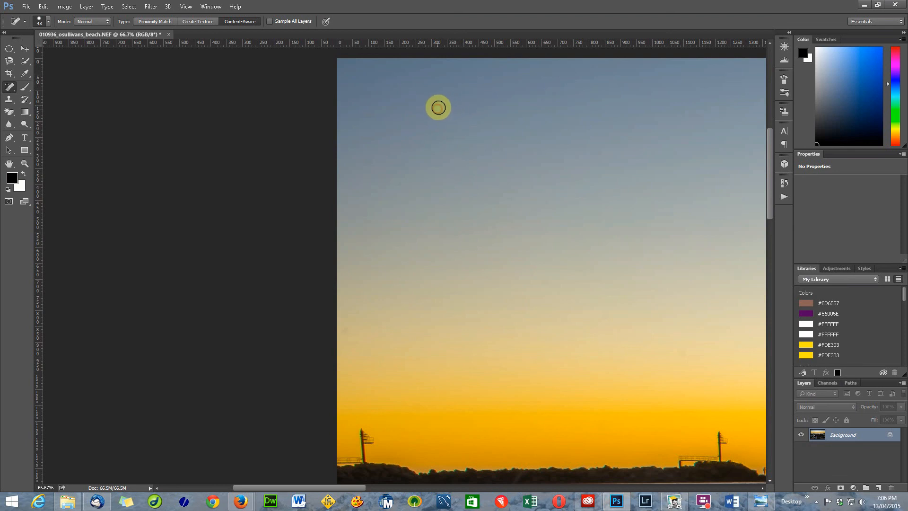
left_click(367, 160)
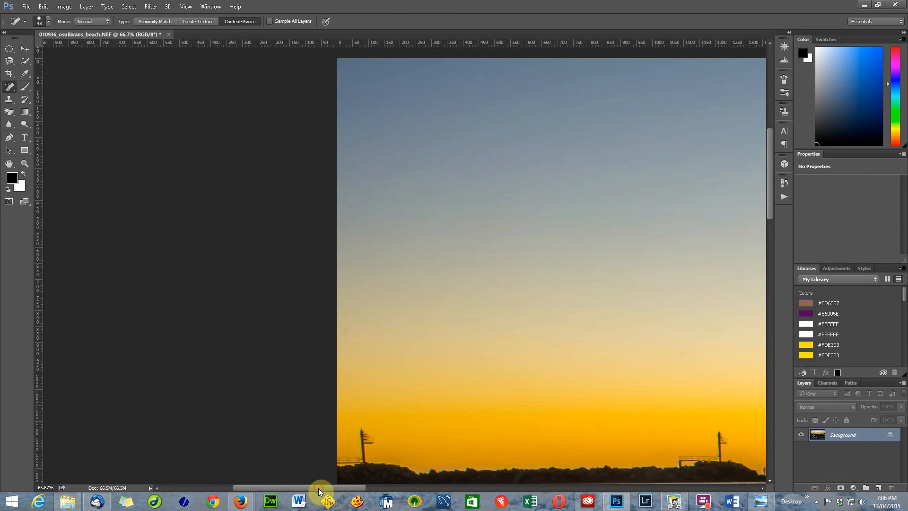
left_click_drag(319, 489, 599, 504)
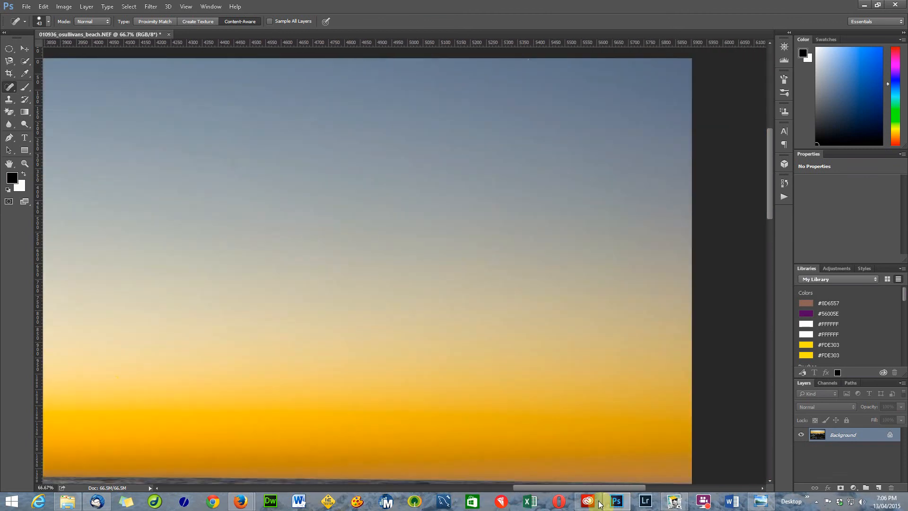
left_click(525, 60)
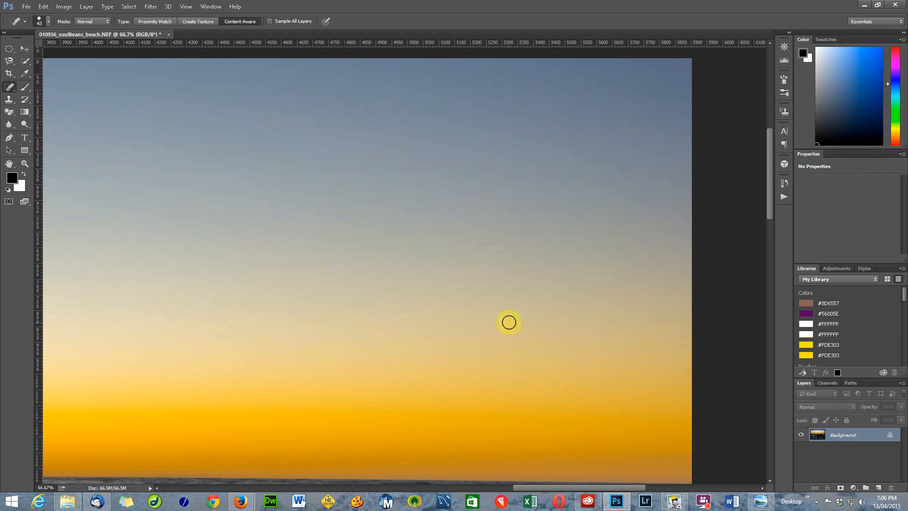
Inspect the sea, rocks, beach and sky across the photo from right to left for remaining spots
scroll(508, 322, "down", 5)
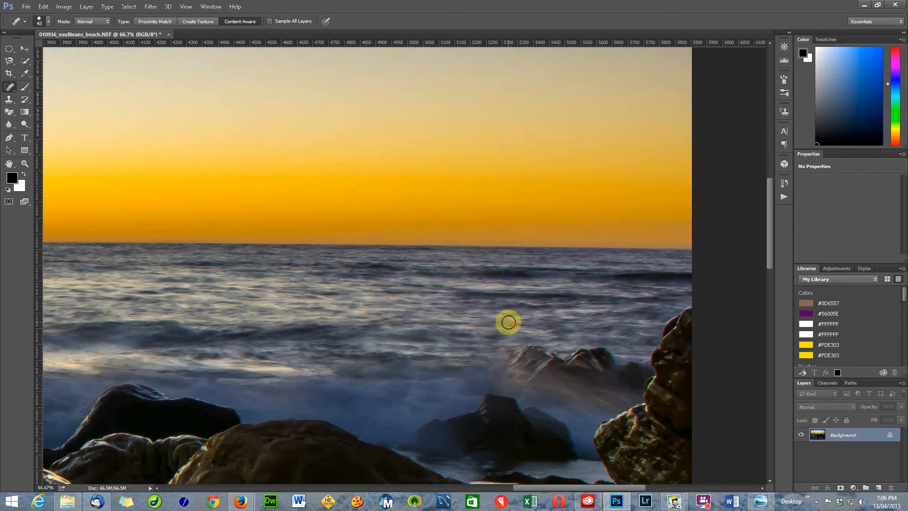
scroll(508, 322, "down", 10)
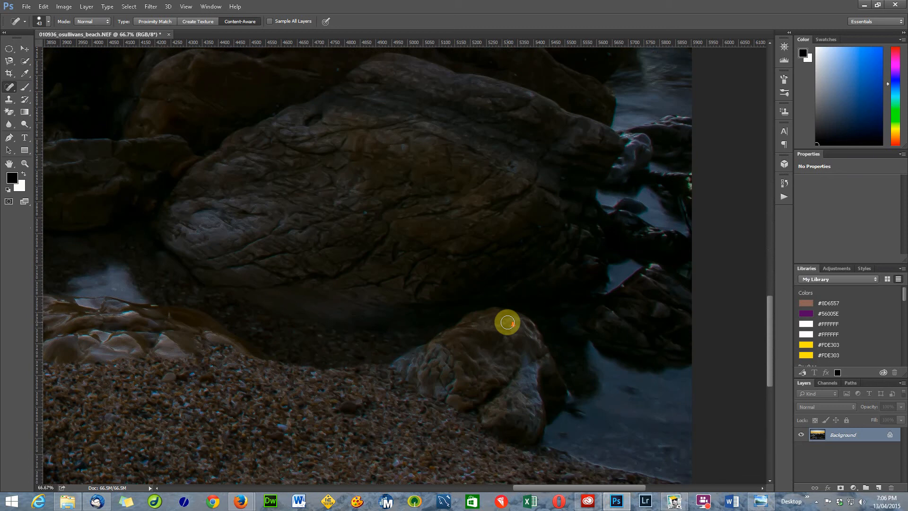
scroll(507, 322, "down", 5)
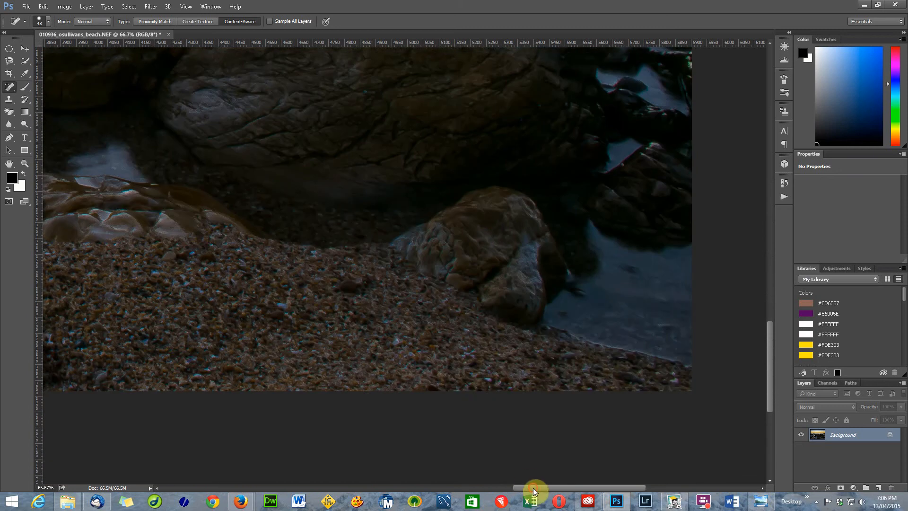
left_click_drag(533, 487, 444, 485)
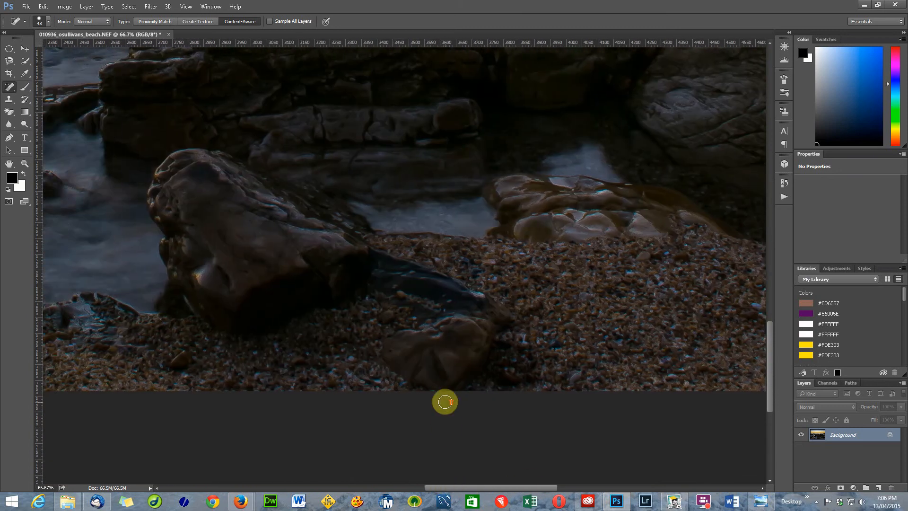
scroll(444, 401, "up", 15)
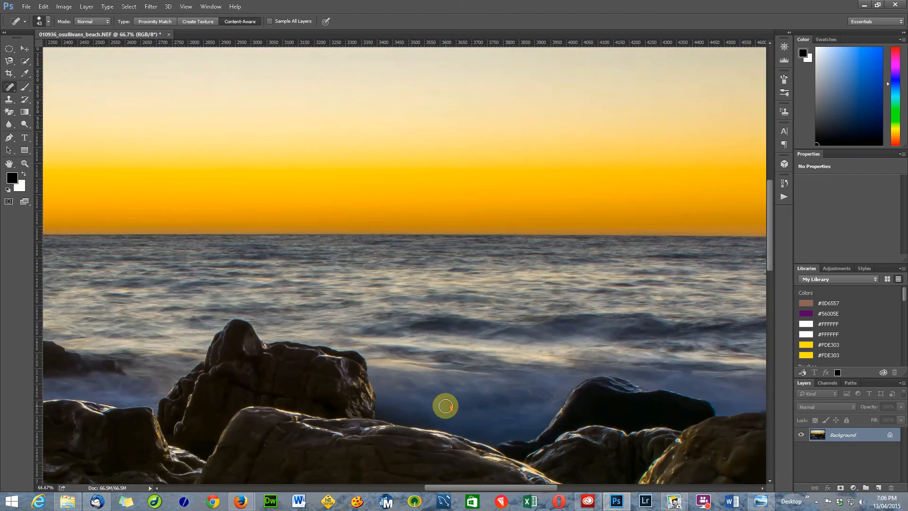
scroll(445, 405, "up", 10)
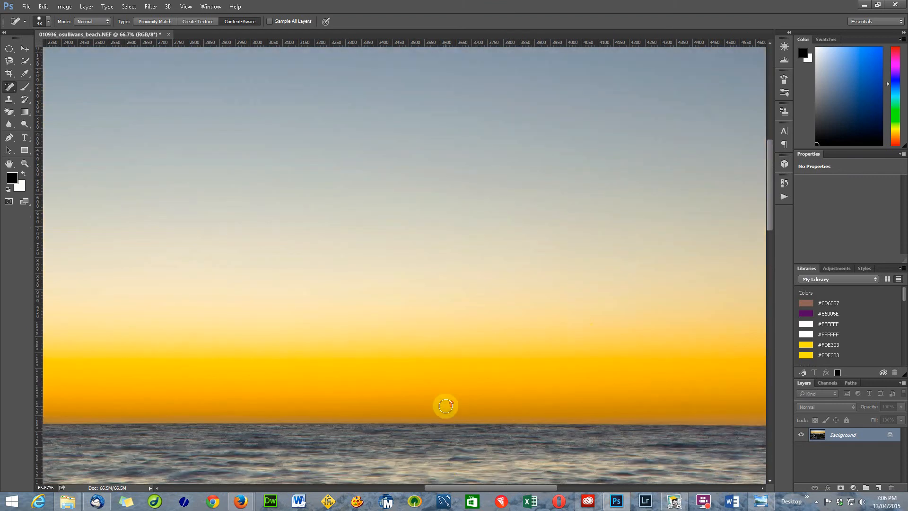
scroll(445, 406, "up", 1)
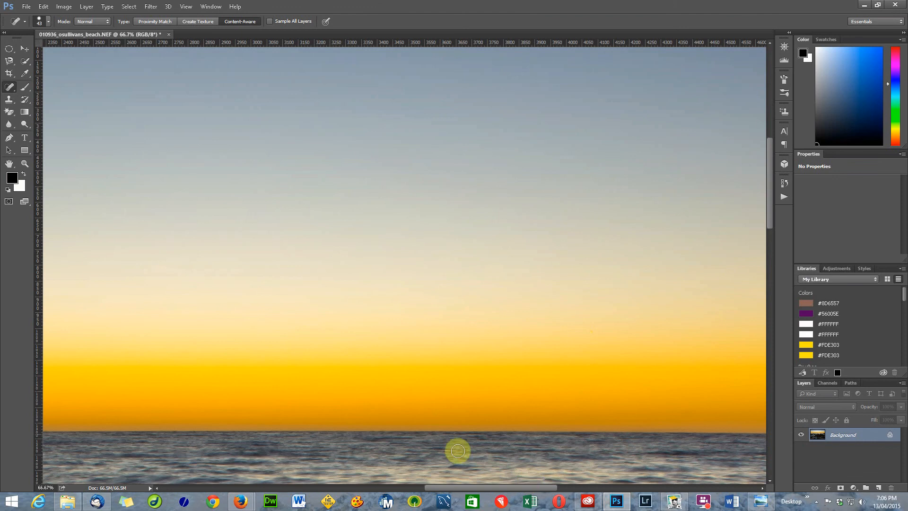
scroll(468, 401, "up", 5)
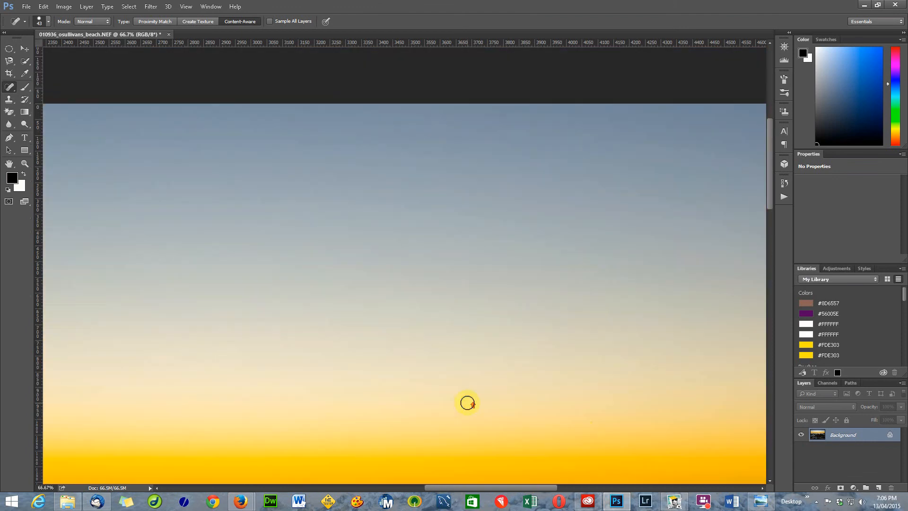
left_click_drag(498, 486, 434, 481)
scroll(436, 443, "down", 15)
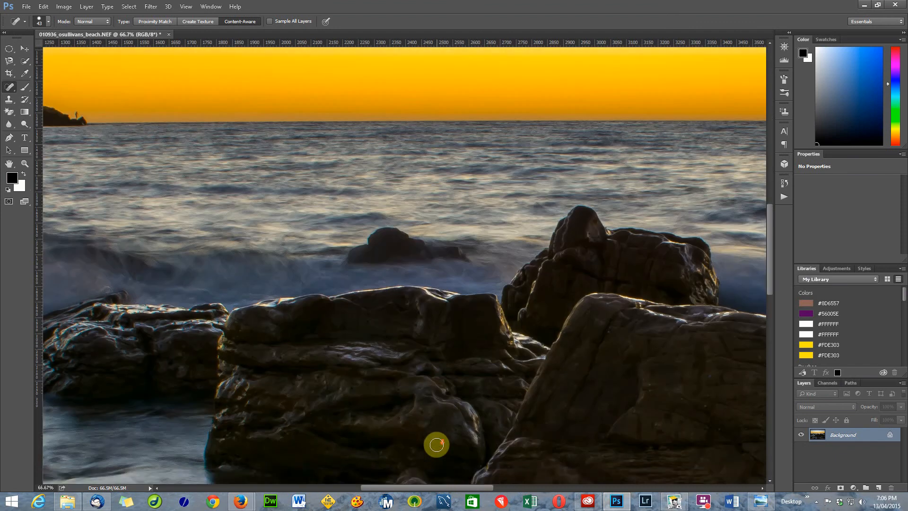
scroll(435, 445, "down", 10)
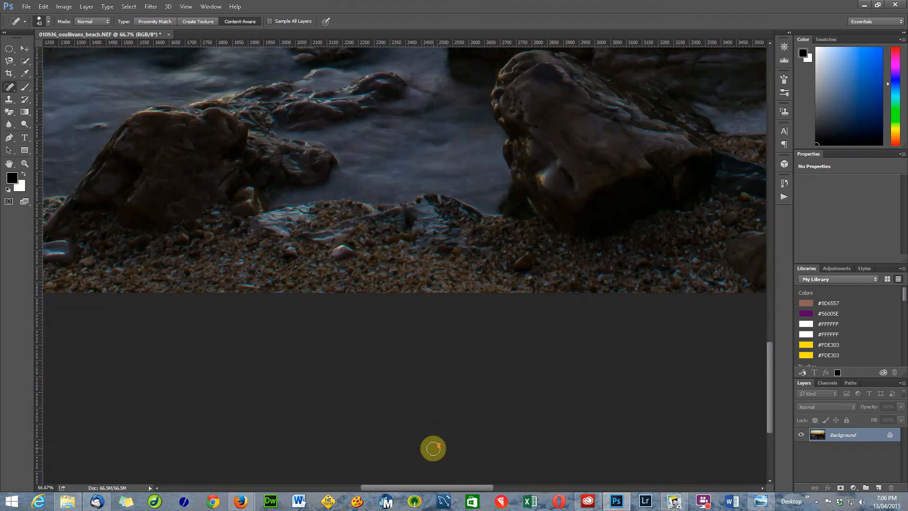
left_click_drag(431, 500, 341, 479)
scroll(401, 404, "up", 20)
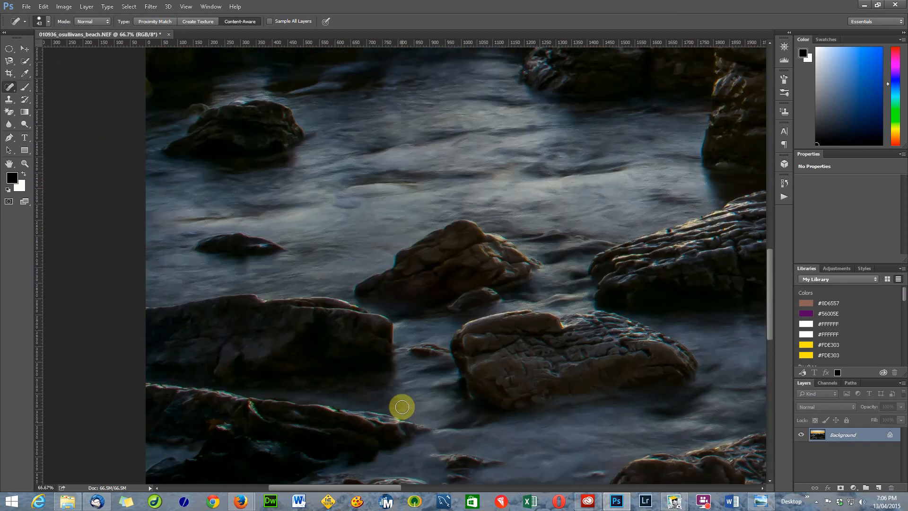
scroll(400, 407, "up", 5)
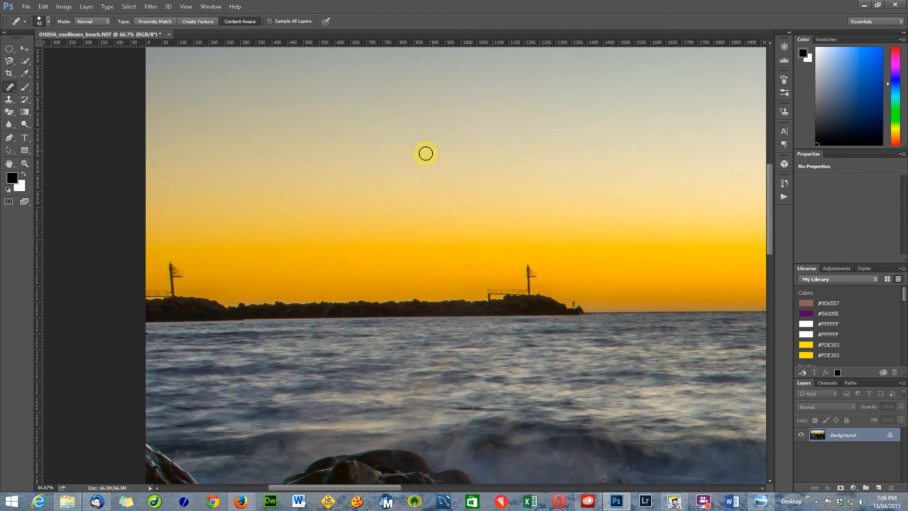
Start saving the whole cleaned-up photo as a new file, choosing JPEG (*.JPG;*.JPEG;*.JPE) as the file format
scroll(433, 192, "up", 5)
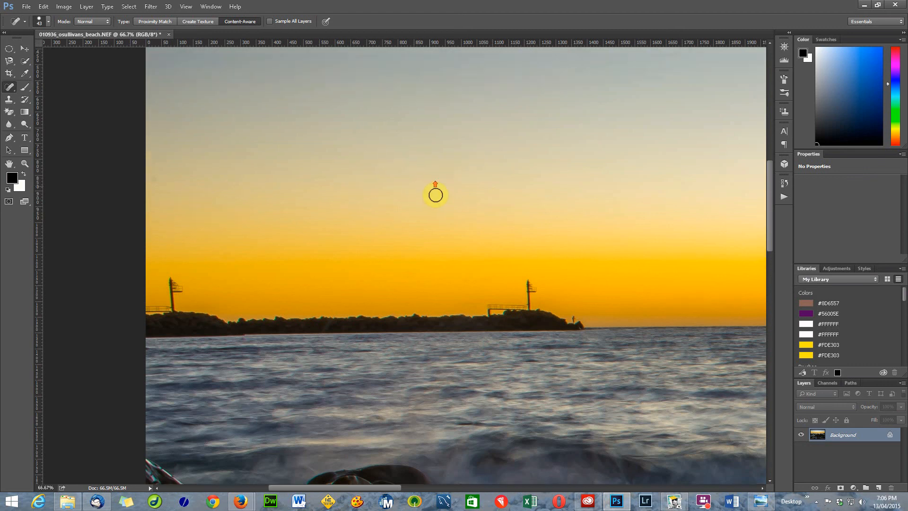
scroll(438, 202, "up", 2)
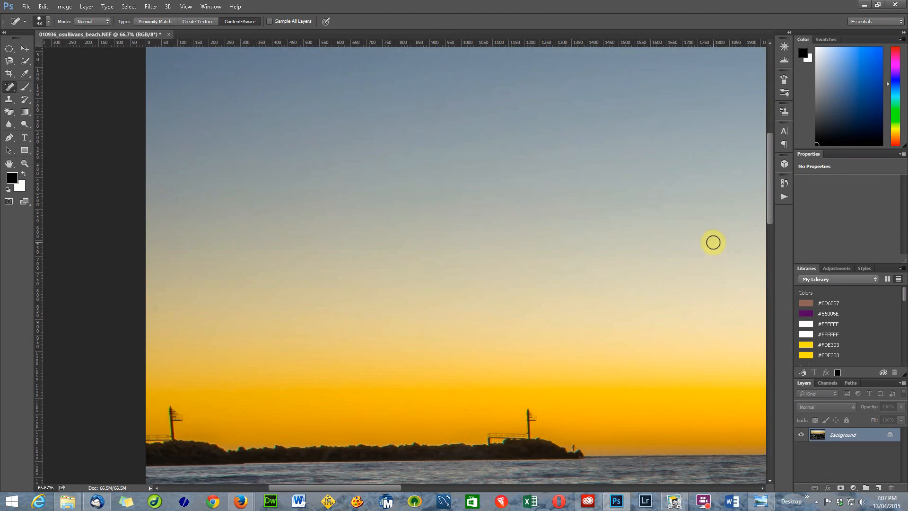
scroll(719, 232, "down", 5)
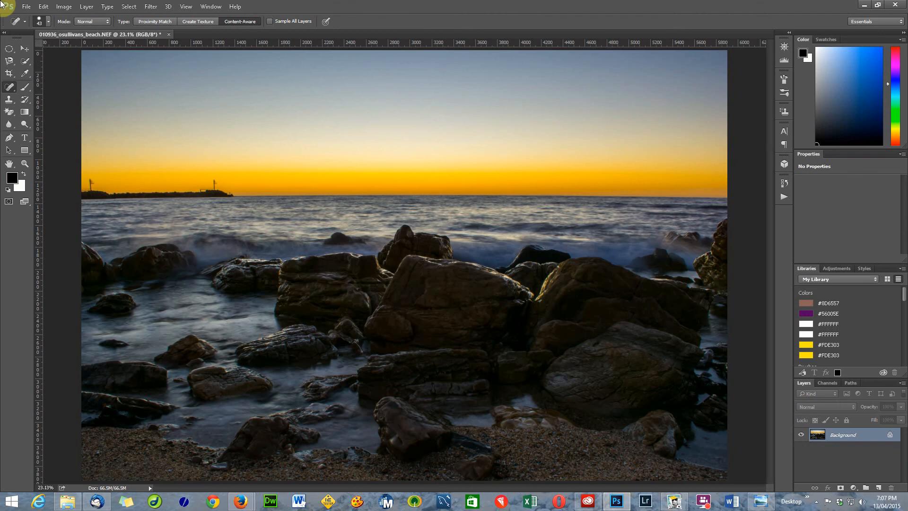
left_click(25, 7)
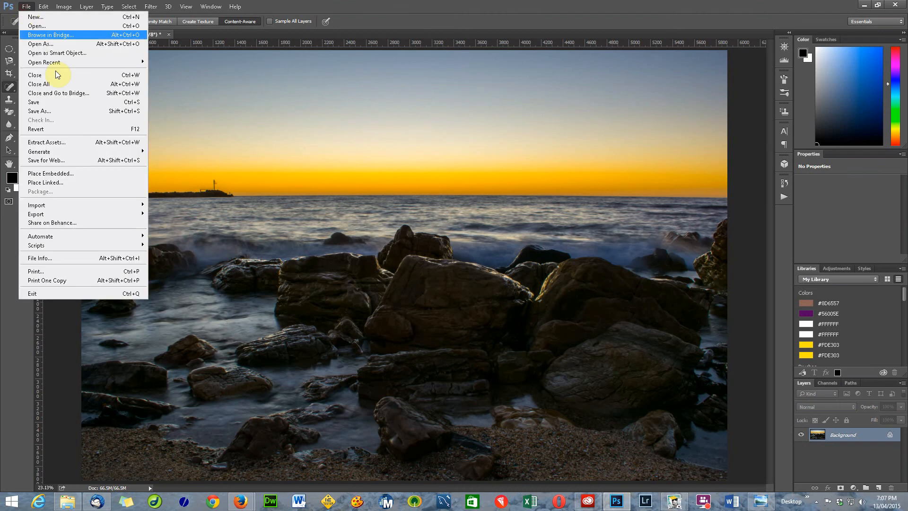
left_click(78, 111)
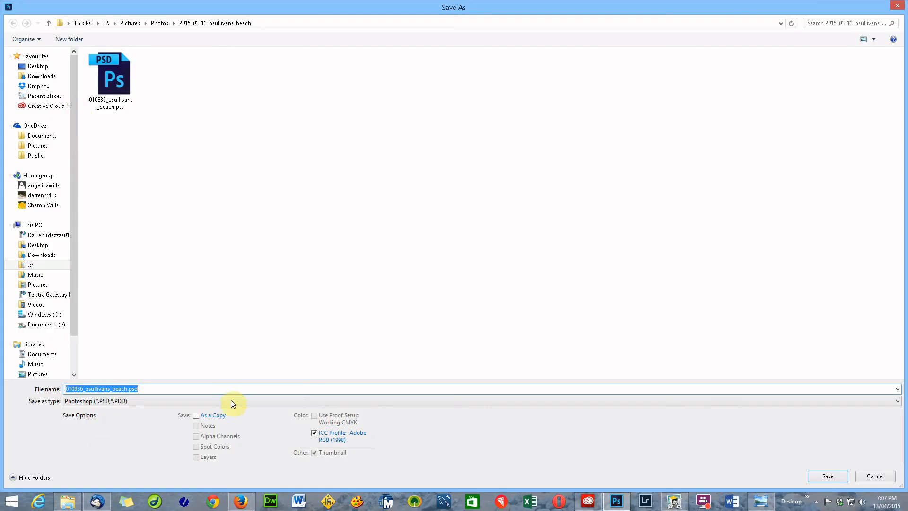
left_click(226, 401)
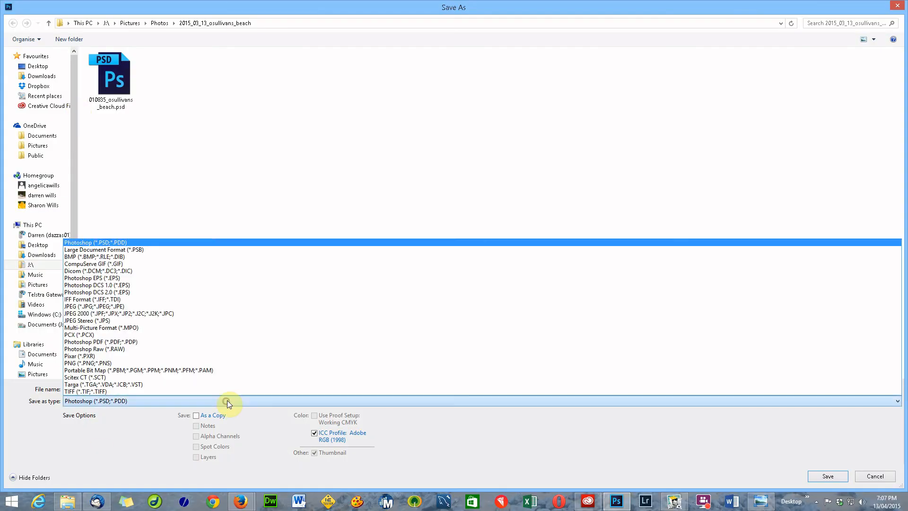
left_click(202, 306)
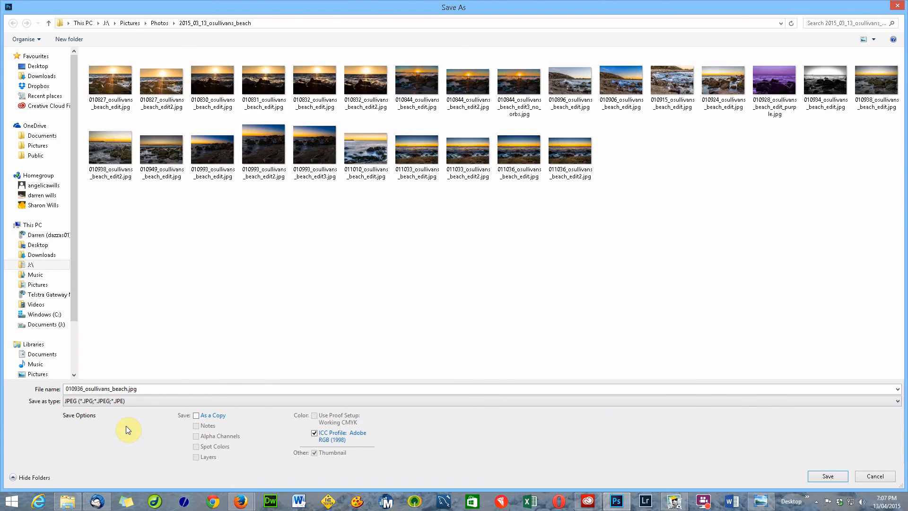
Name the file 010936_osullivans_beach_edit.jpg and save it in the 2015_03_13_osullivans_beach folder at quality 12 Maximum, Baseline ("Standard")
double_click(126, 388)
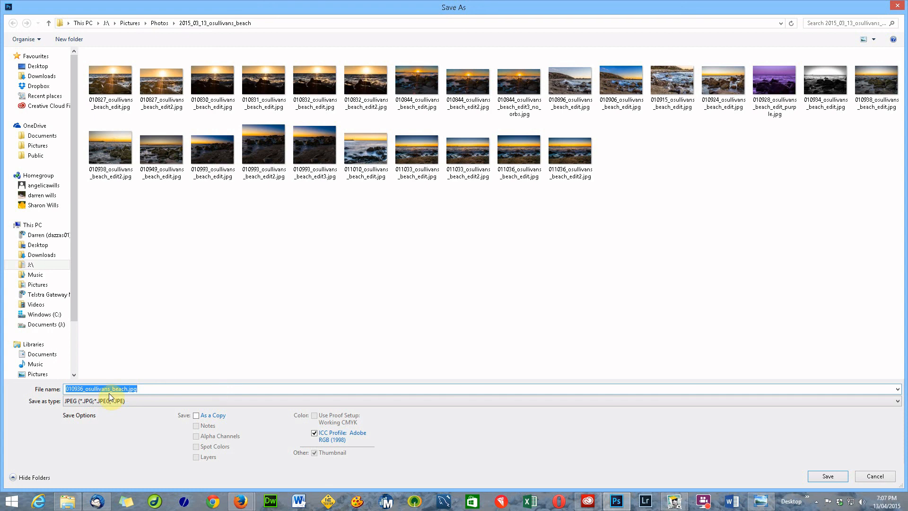
left_click(125, 388)
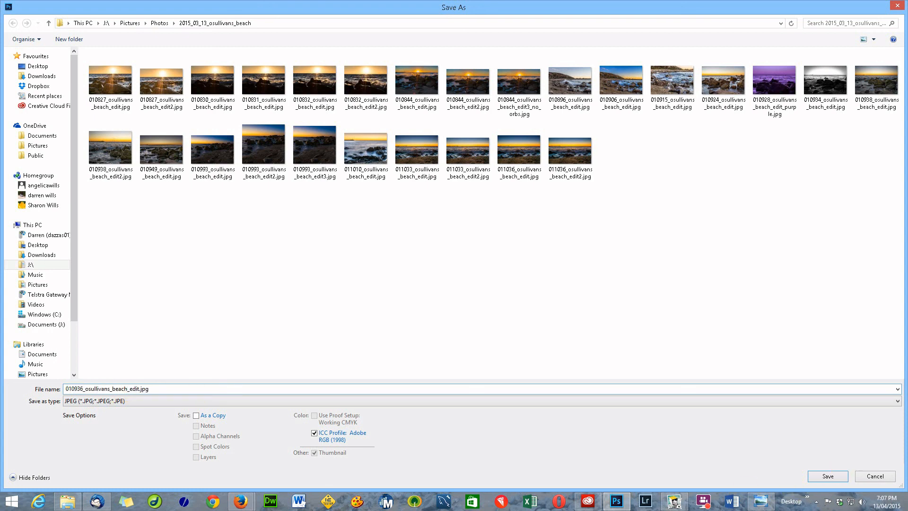
left_click(828, 475)
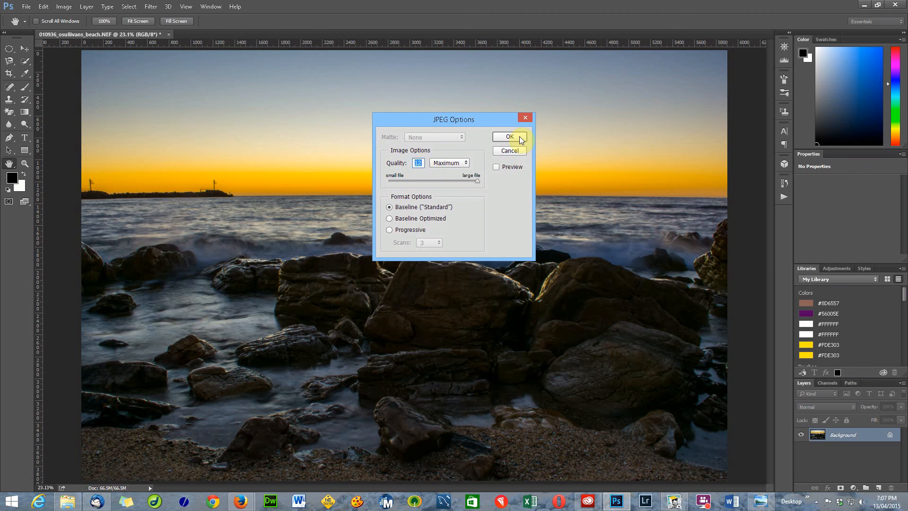
left_click(519, 136)
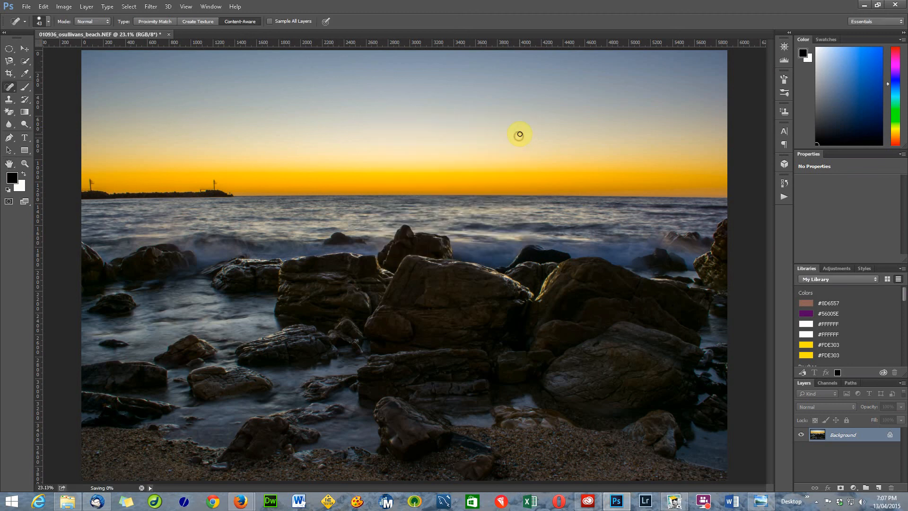